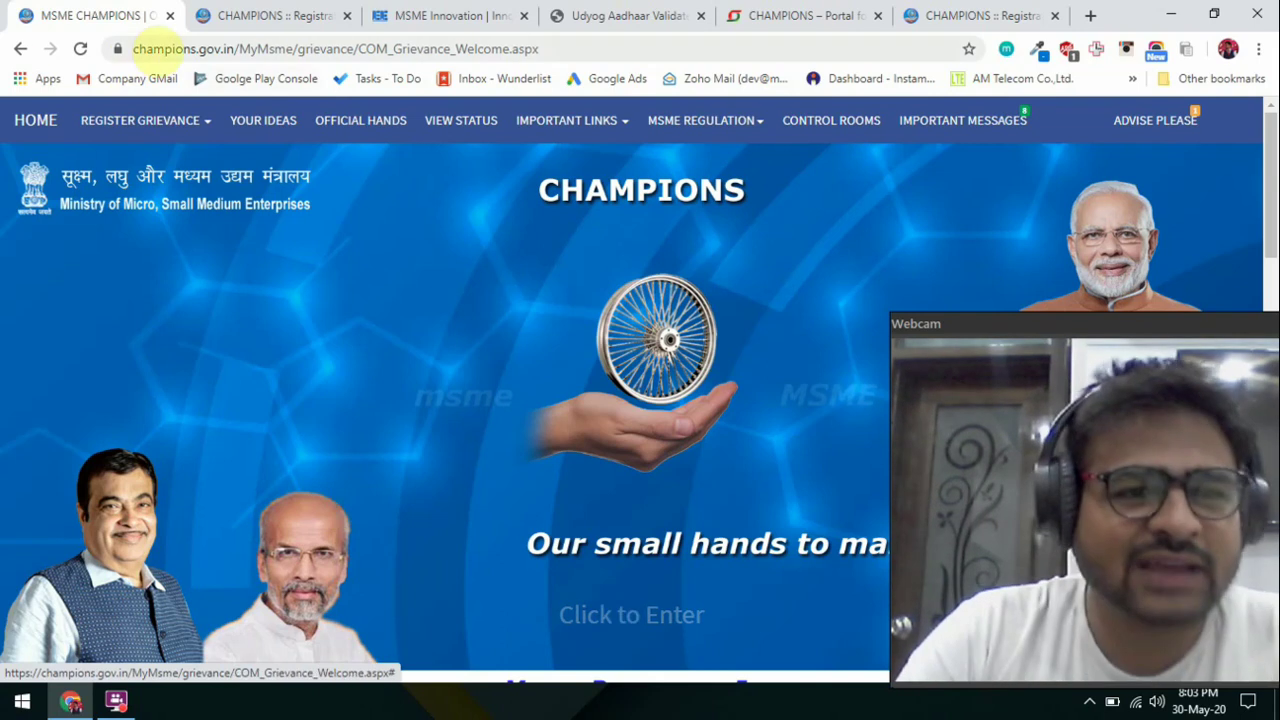
# Examine the CHAMPIONS portal's homepage, including its web address, purpose statement and three basic objectives.
pyautogui.click(131, 49)
pyautogui.moveTo(131, 52); pyautogui.dragTo(246, 70)
pyautogui.scroll(-5, 244, 300)
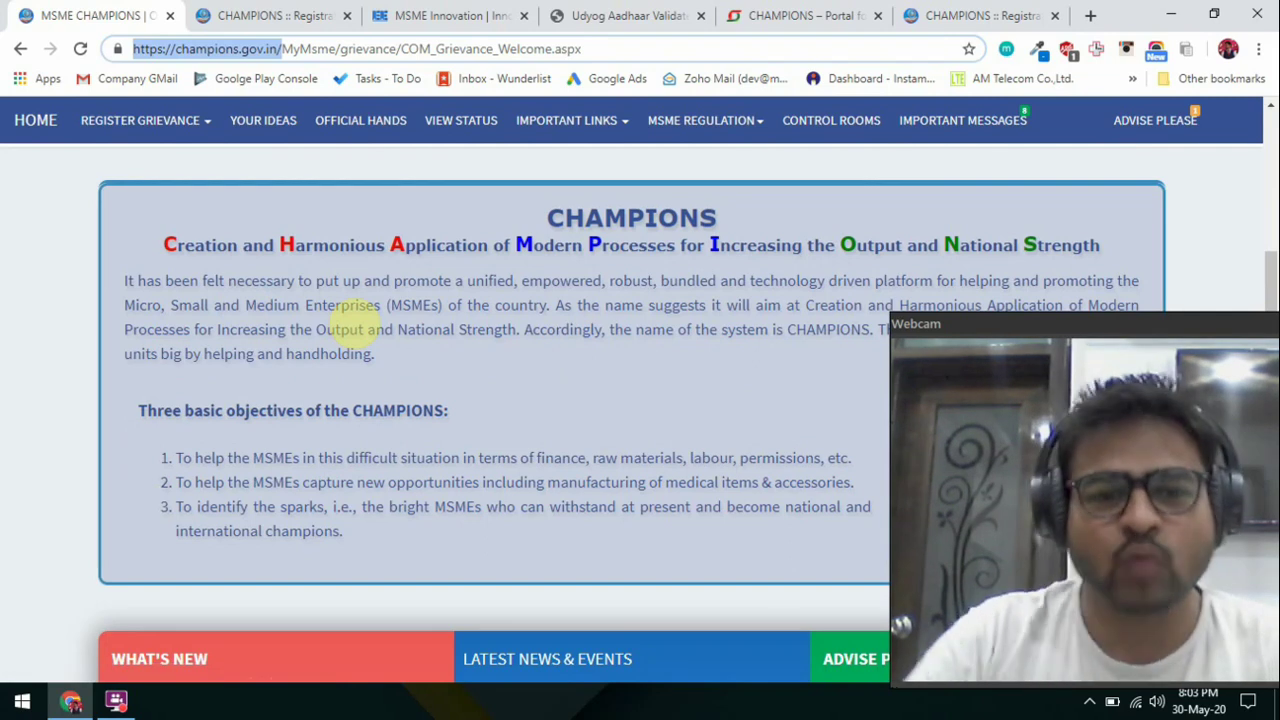
pyautogui.scroll(-3, 349, 329)
pyautogui.moveTo(348, 270); pyautogui.dragTo(452, 270)
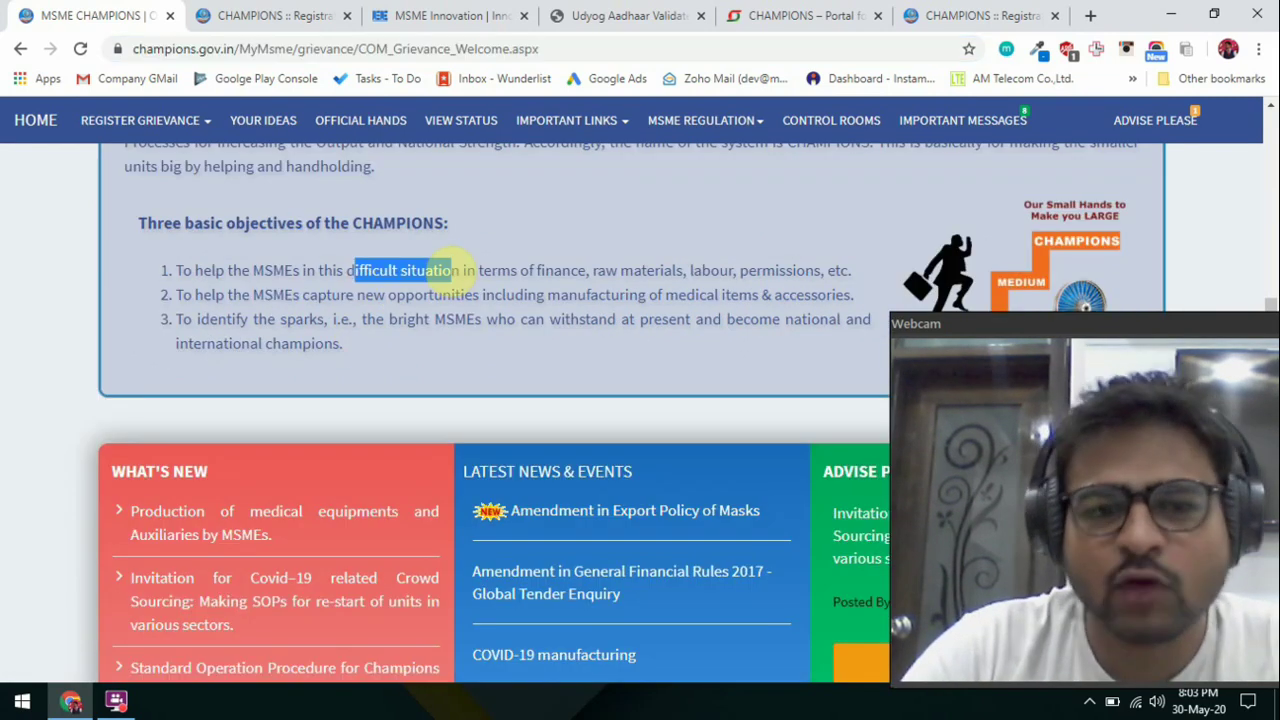
pyautogui.click(468, 272)
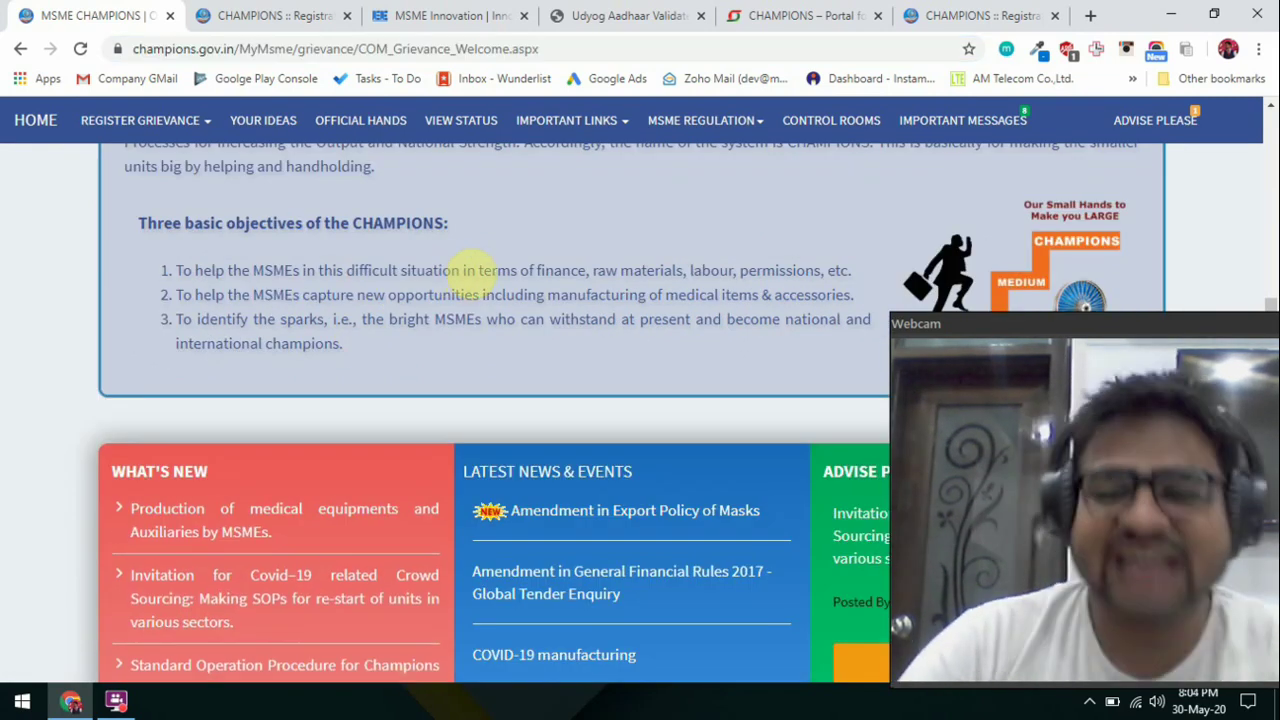
pyautogui.click(517, 280)
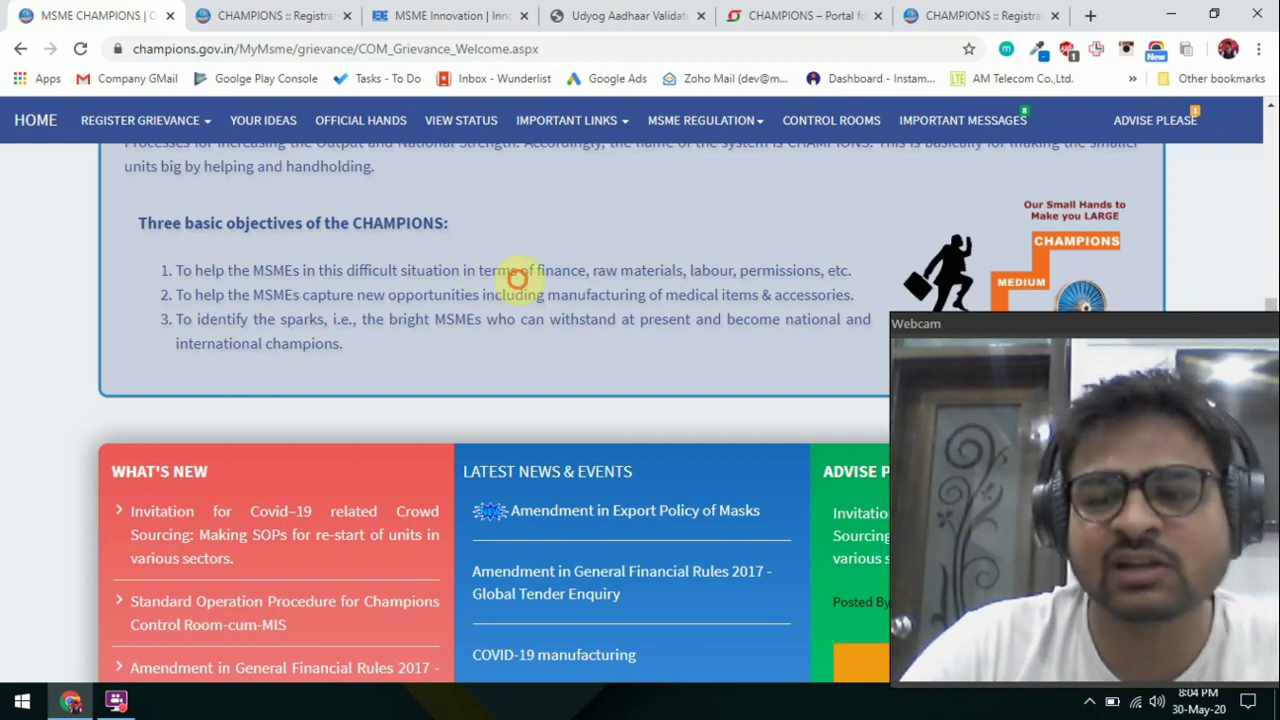
pyautogui.moveTo(517, 280); pyautogui.dragTo(590, 277)
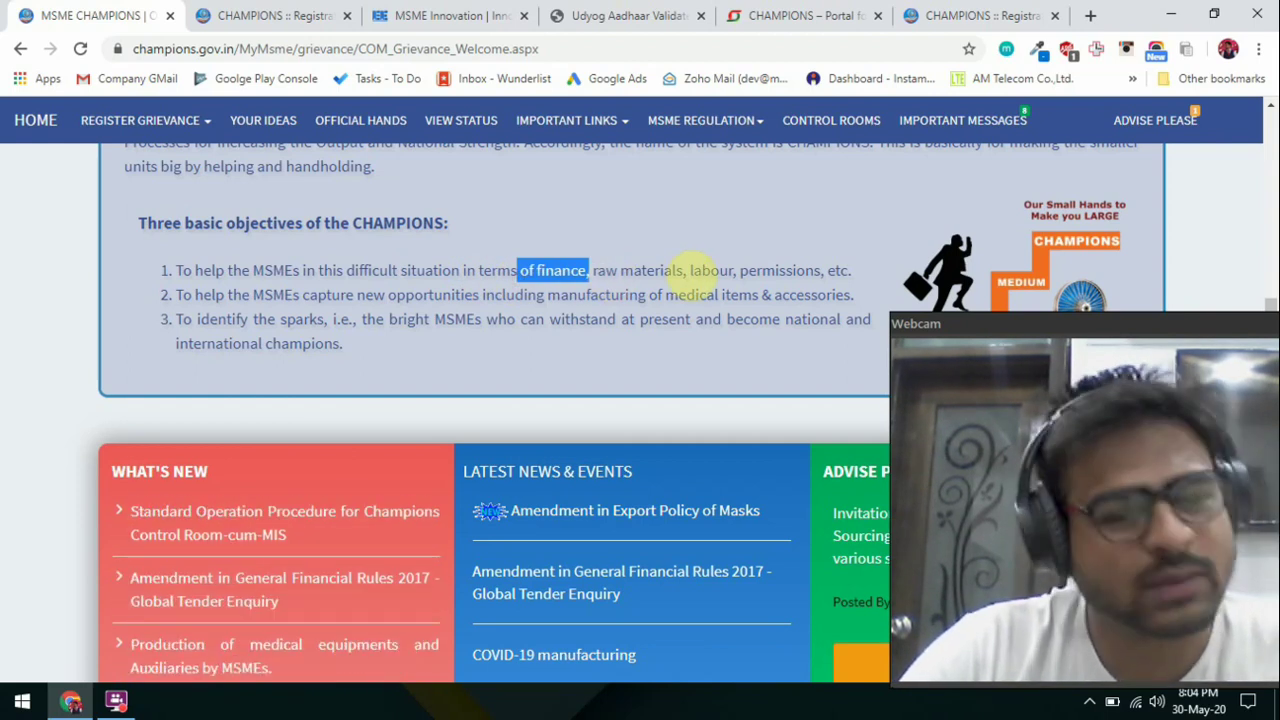
pyautogui.click(689, 274)
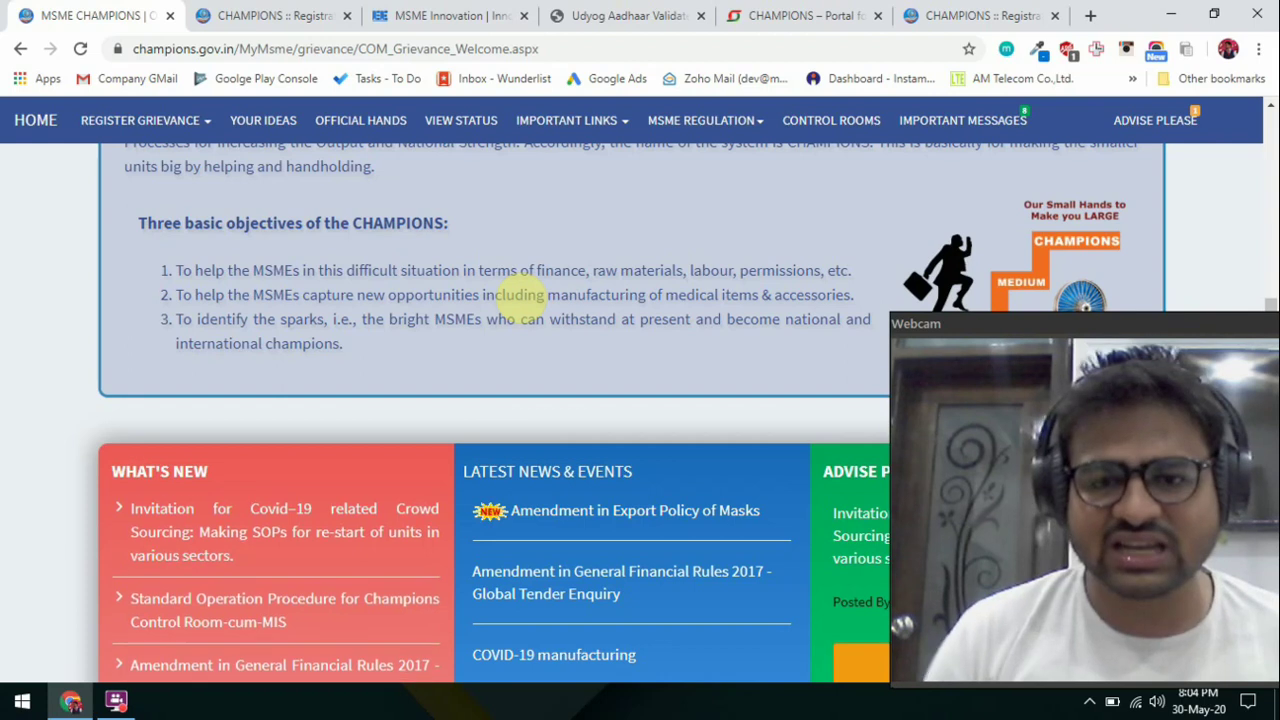
pyautogui.scroll(8, 514, 294)
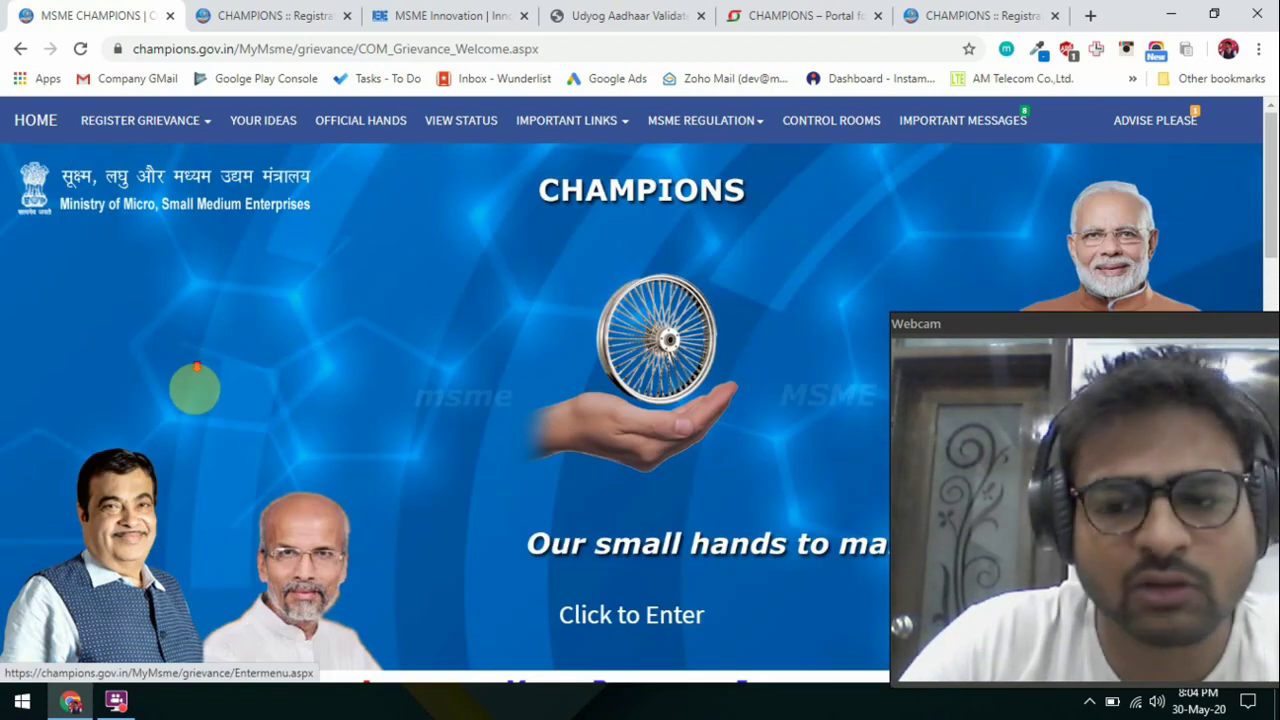
pyautogui.scroll(-3, 194, 388)
pyautogui.scroll(3, 186, 386)
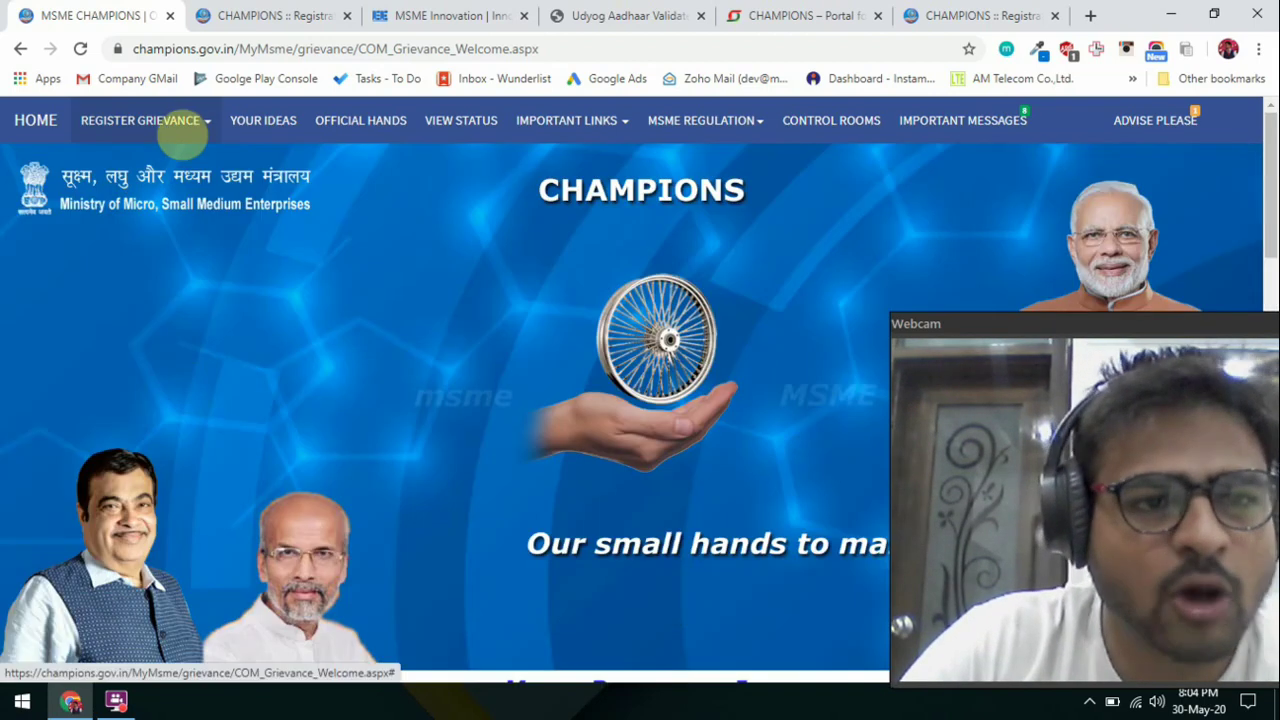
# Look at the Register Grievance options on the portal and bring up the already filled grievance registration form.
pyautogui.click(181, 134)
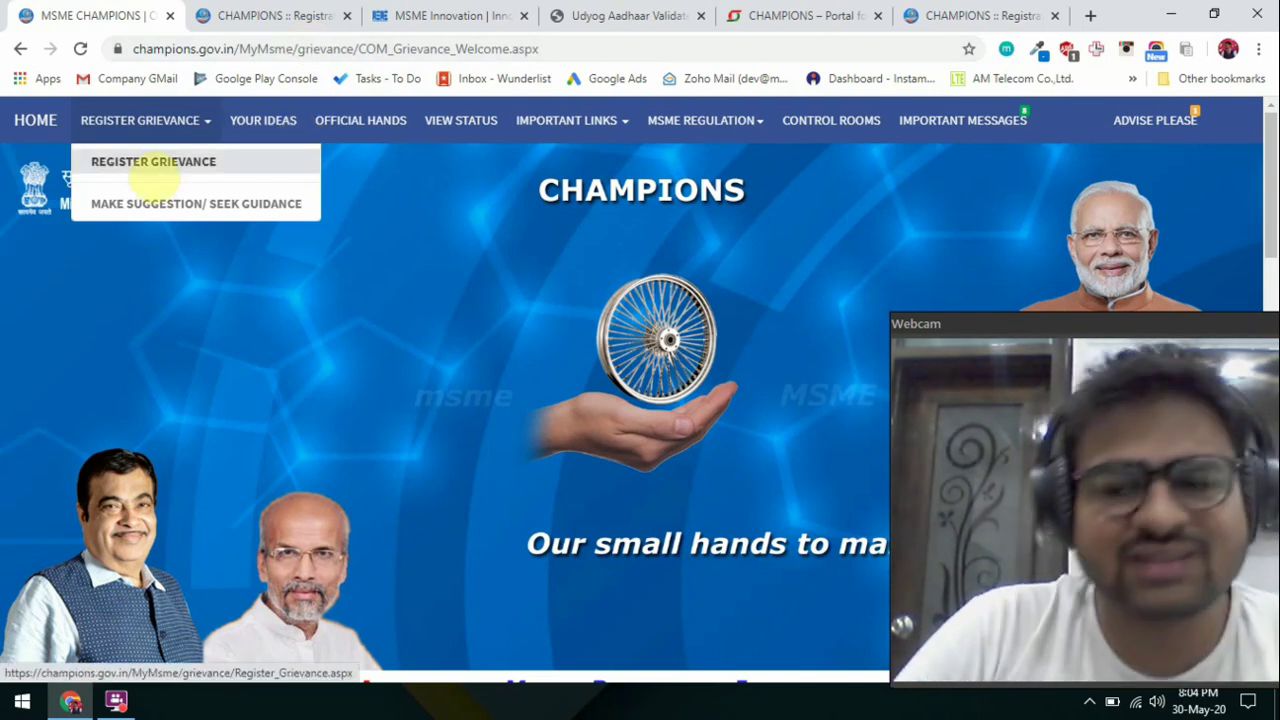
pyautogui.click(440, 15)
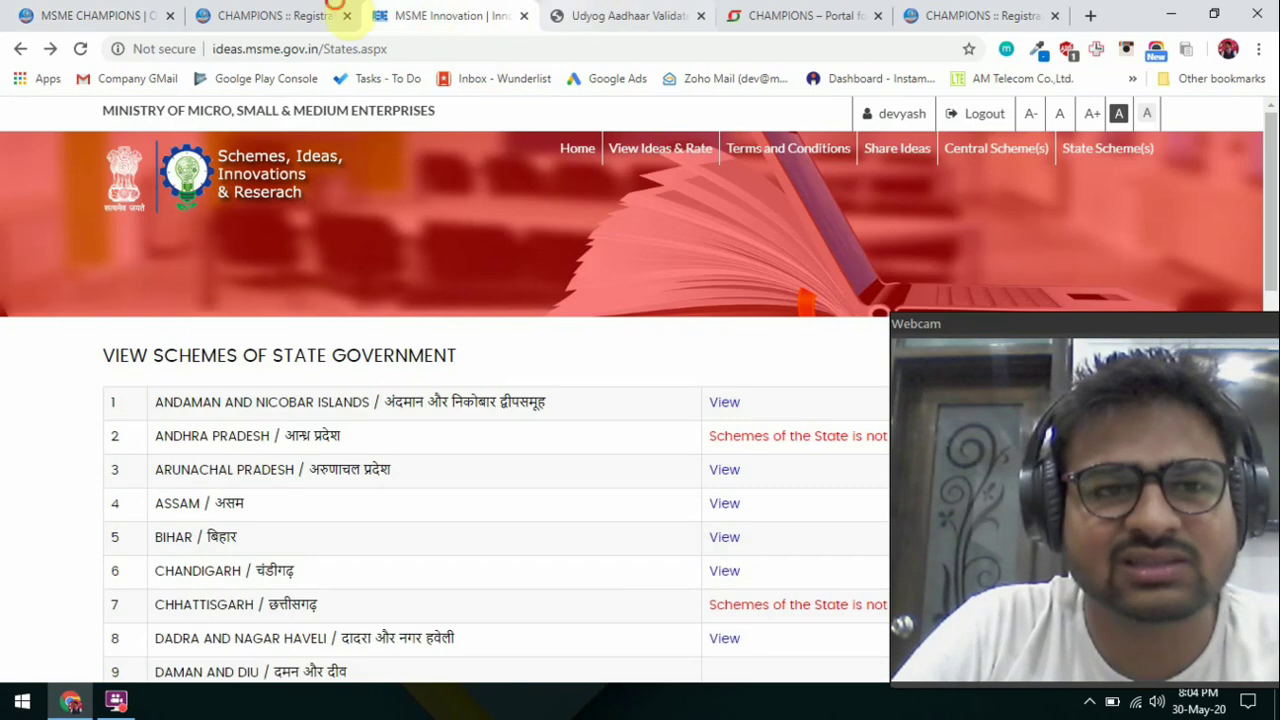
pyautogui.click(325, 15)
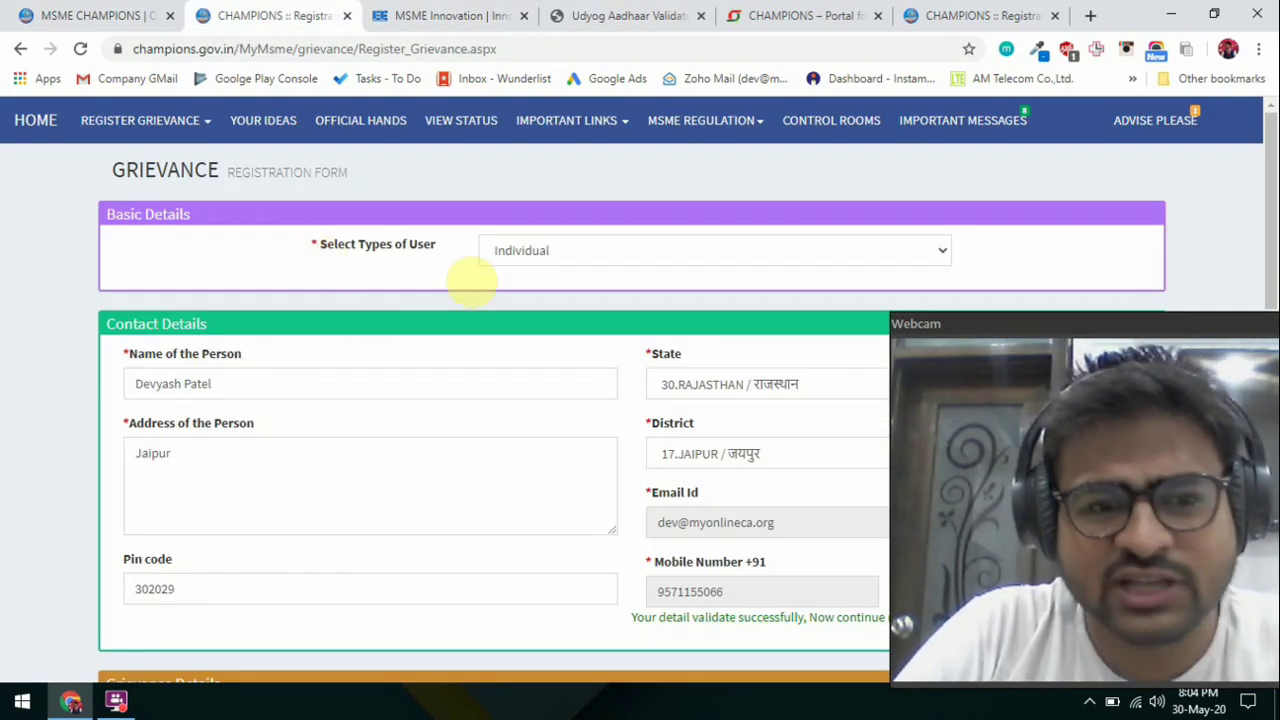
# Set the type of user to Msme Unit and check the unit name and UAM registration number fields.
pyautogui.scroll(-1, 594, 292)
pyautogui.click(546, 152)
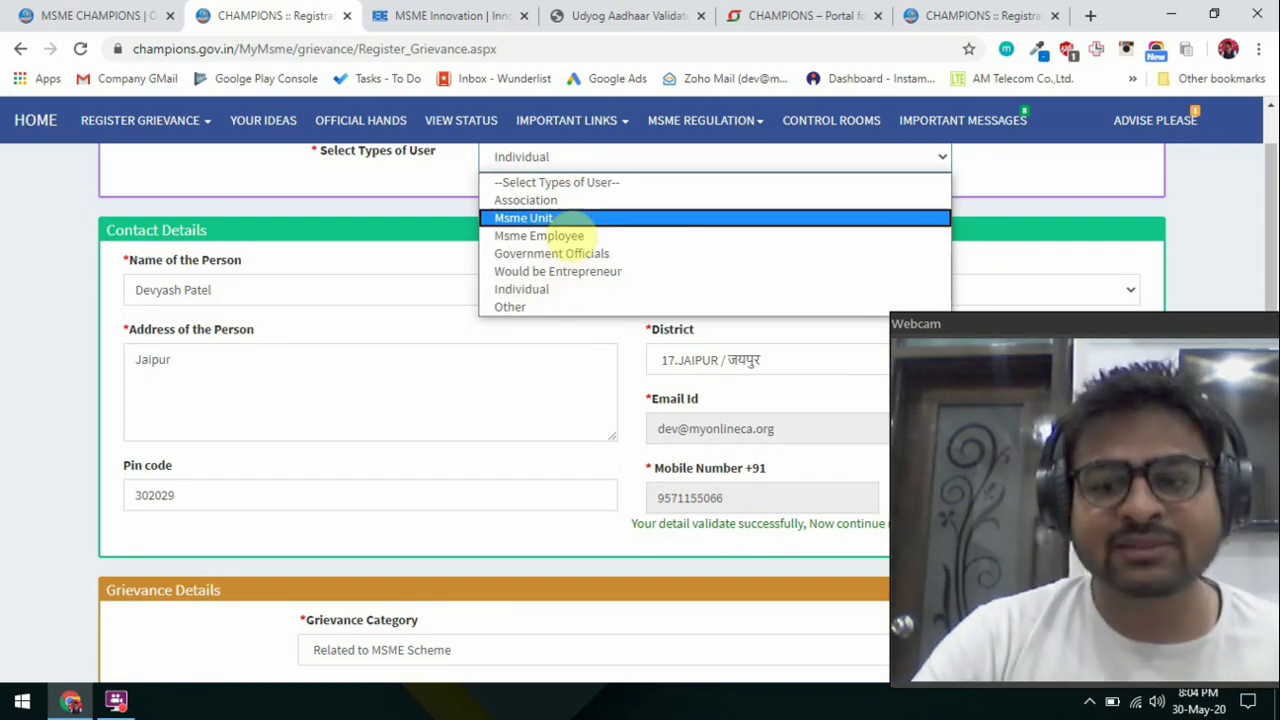
pyautogui.click(570, 220)
pyautogui.scroll(1, 520, 309)
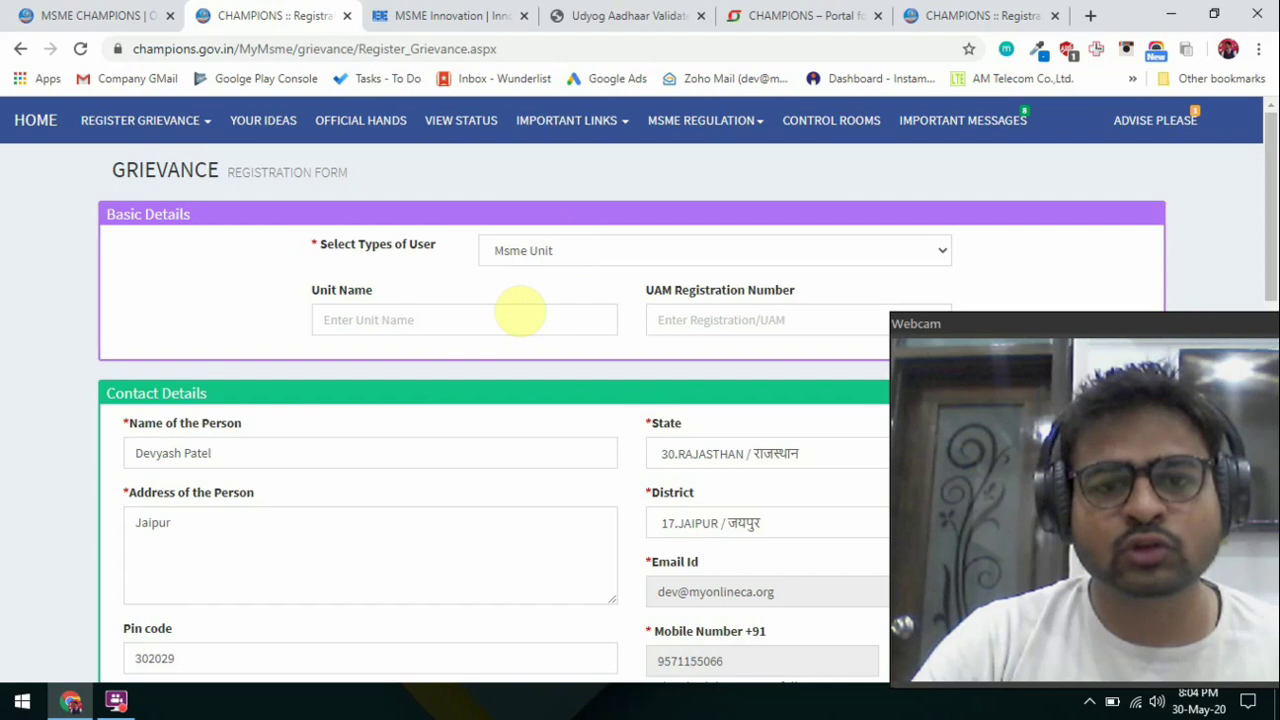
pyautogui.click(467, 322)
pyautogui.click(684, 318)
pyautogui.scroll(-2, 684, 316)
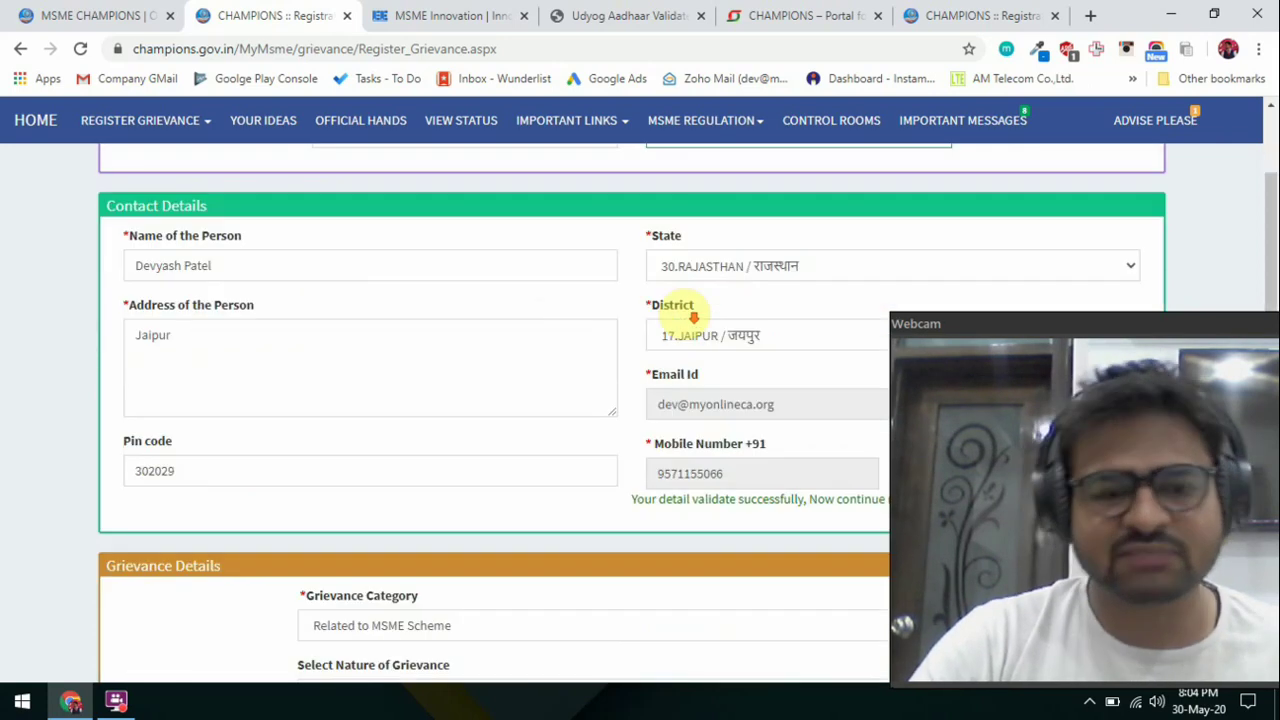
# Set the type of user in the basic details back to Individual.
pyautogui.scroll(2, 489, 400)
pyautogui.click(537, 251)
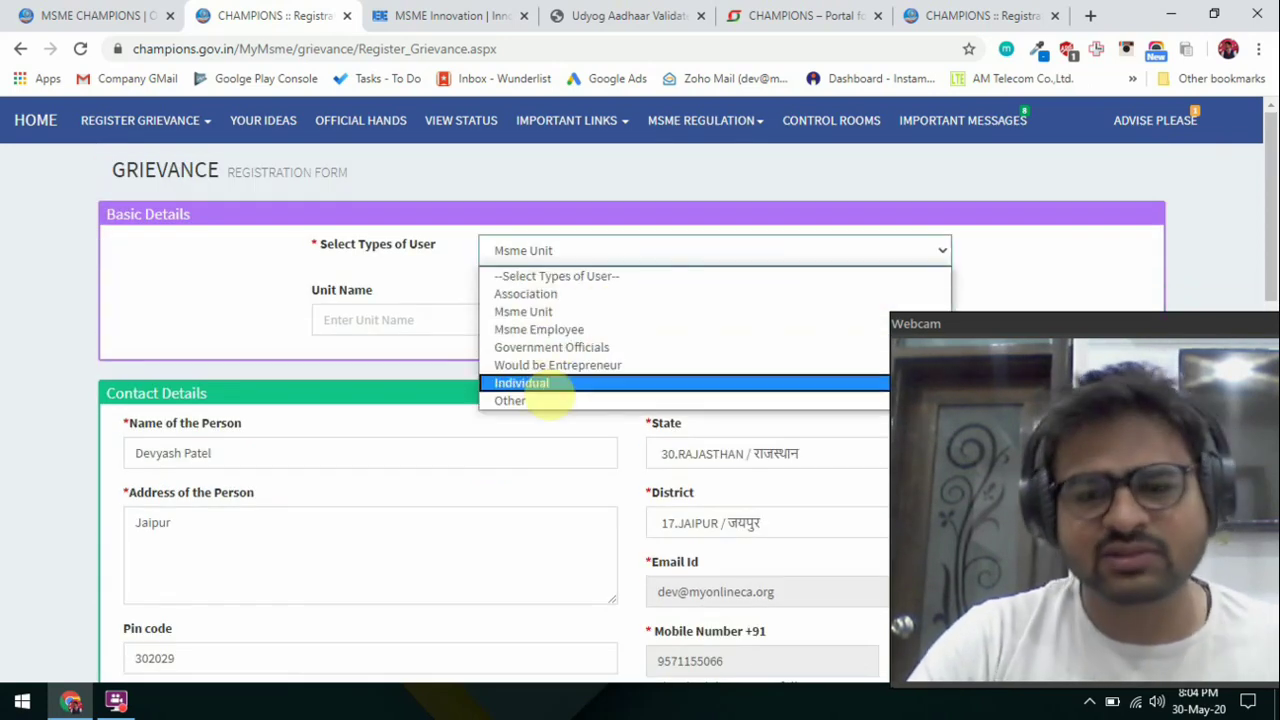
pyautogui.click(530, 382)
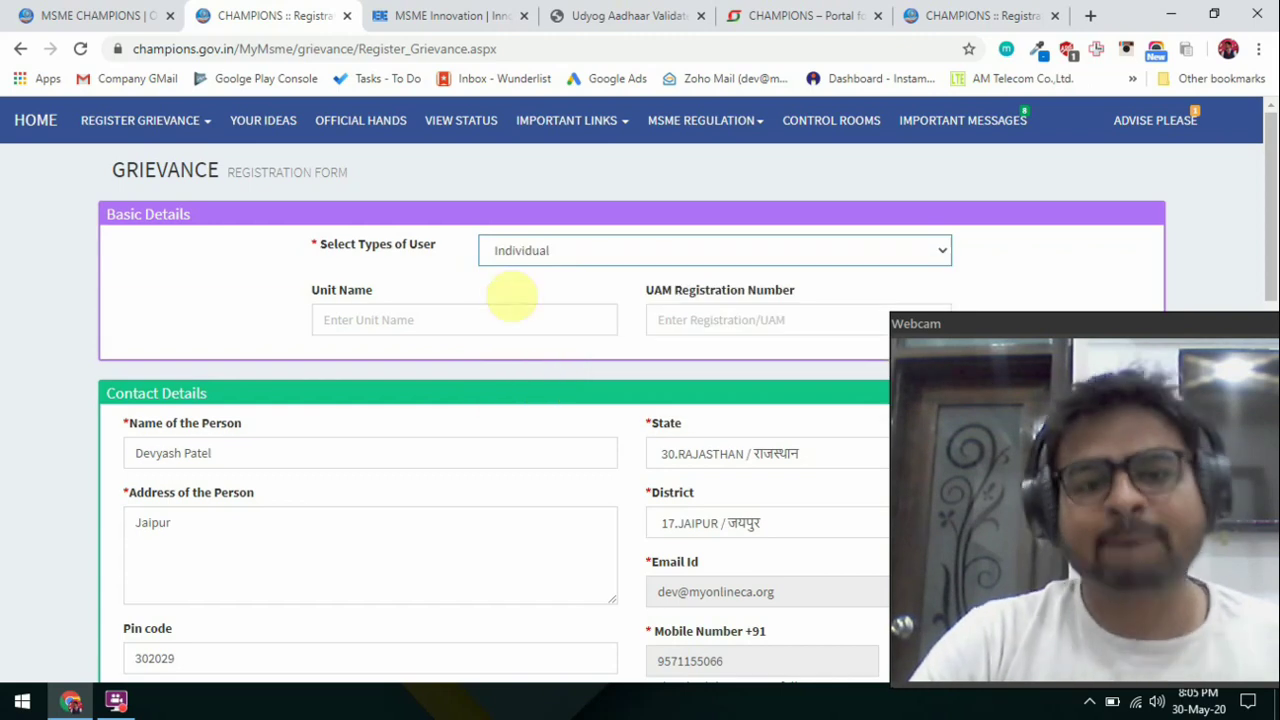
# Review the Grievance Details section of the form and display the available grievance categories.
pyautogui.scroll(-3, 542, 312)
pyautogui.scroll(-4, 542, 318)
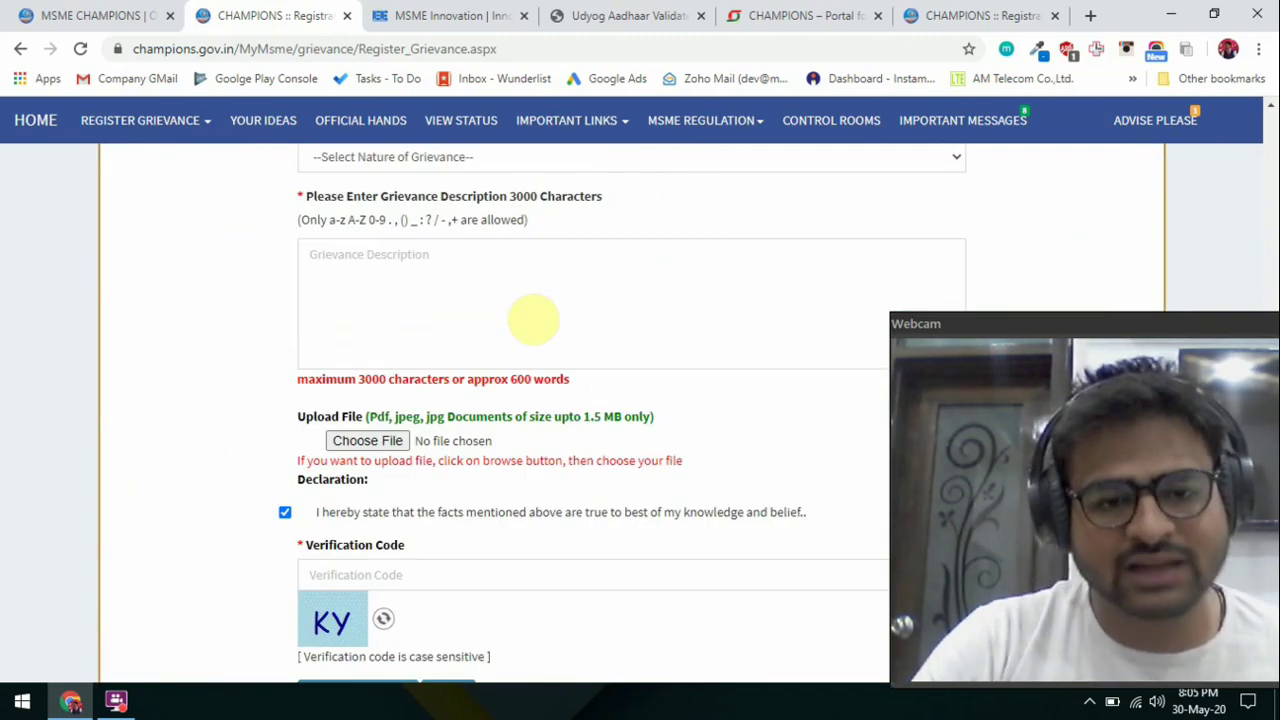
pyautogui.scroll(1, 420, 300)
pyautogui.scroll(1, 365, 218)
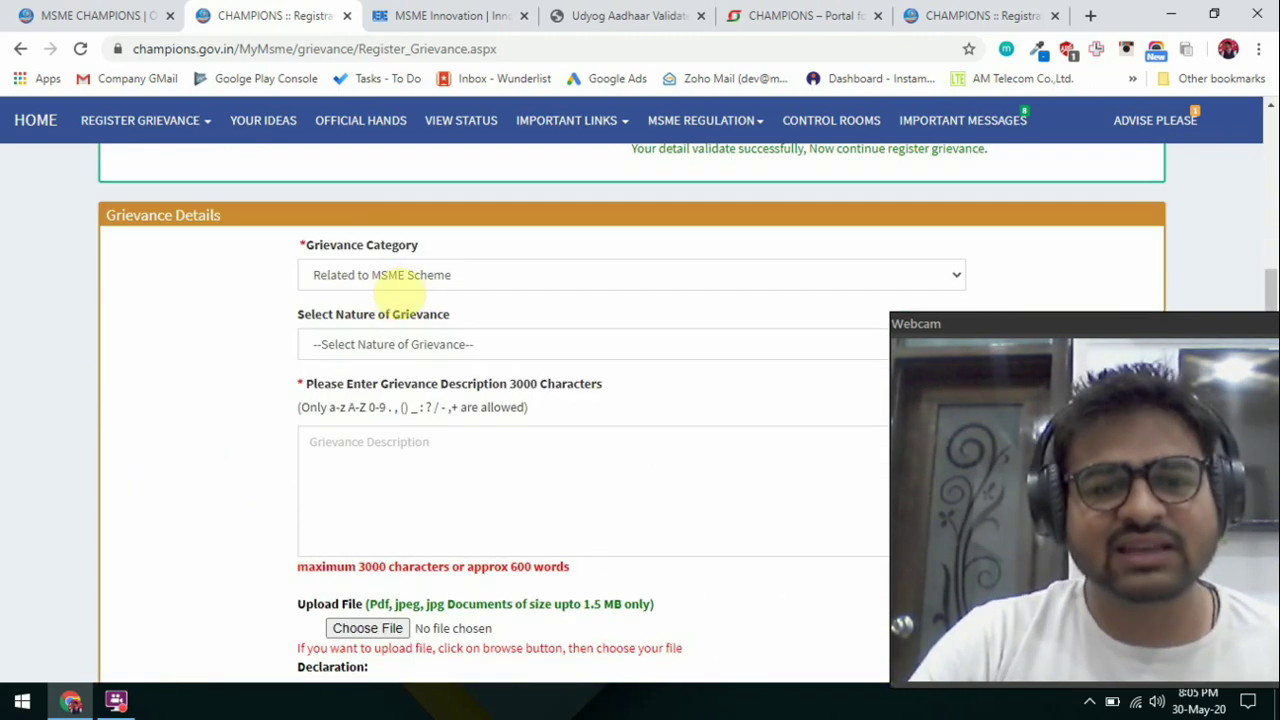
pyautogui.click(394, 270)
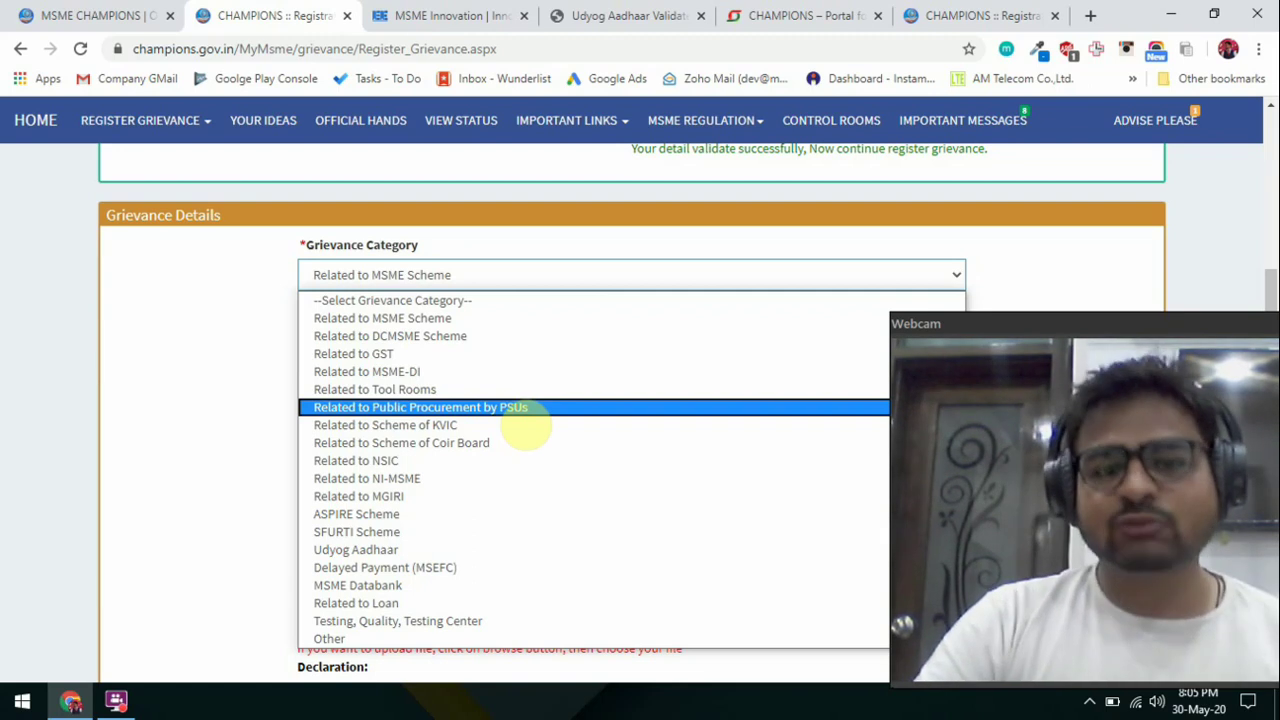
# Return to the CHAMPIONS homepage, look at the suggestion and guidance option, and open the Your Ideas site.
pyautogui.click(95, 15)
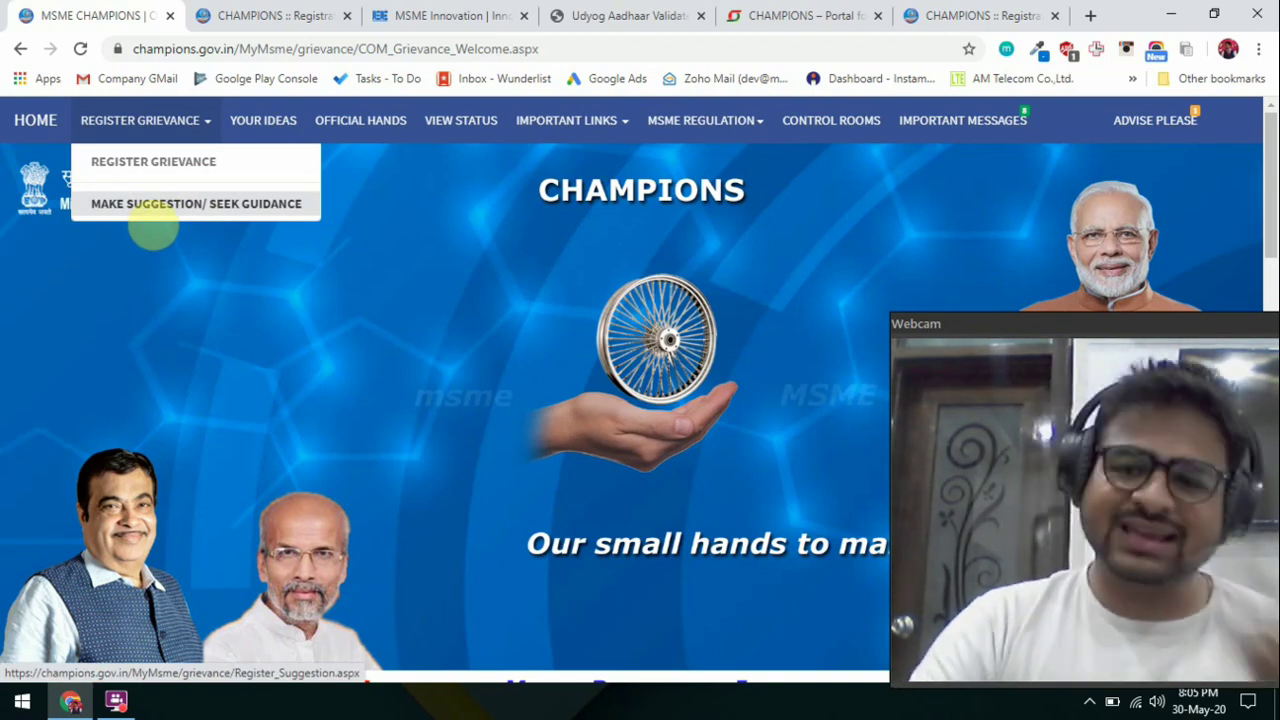
pyautogui.click(174, 201)
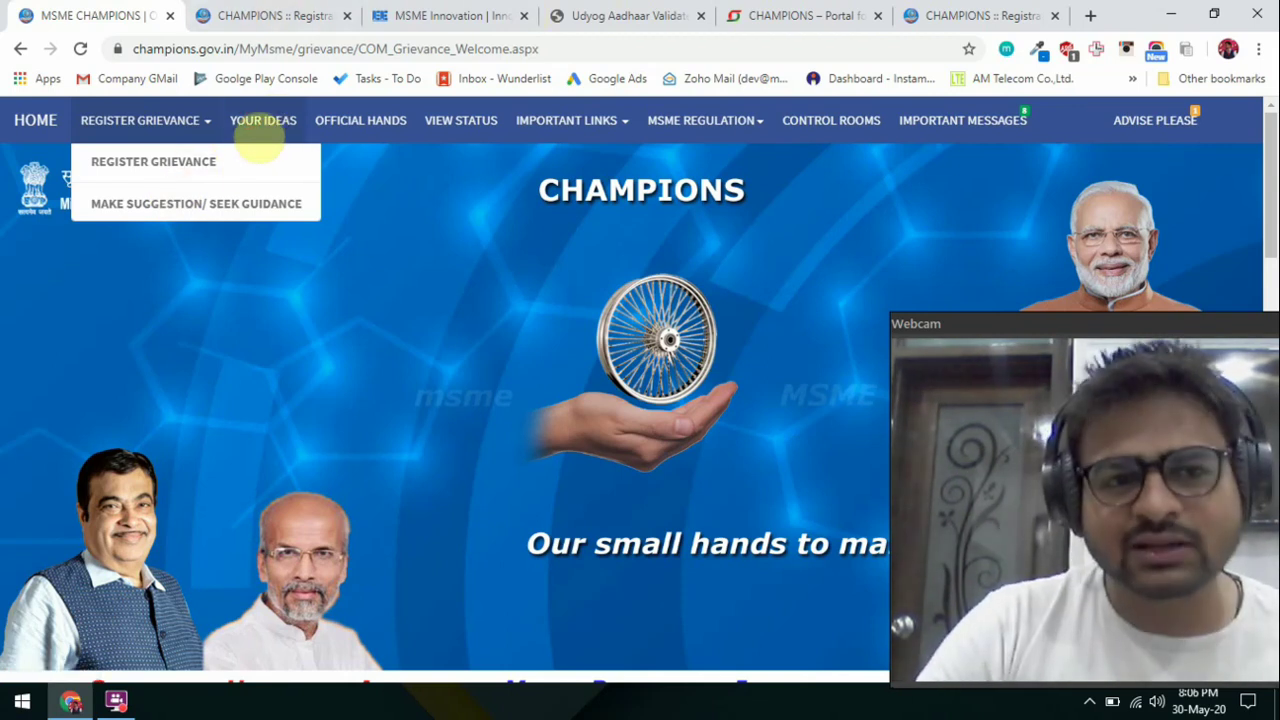
pyautogui.click(260, 128)
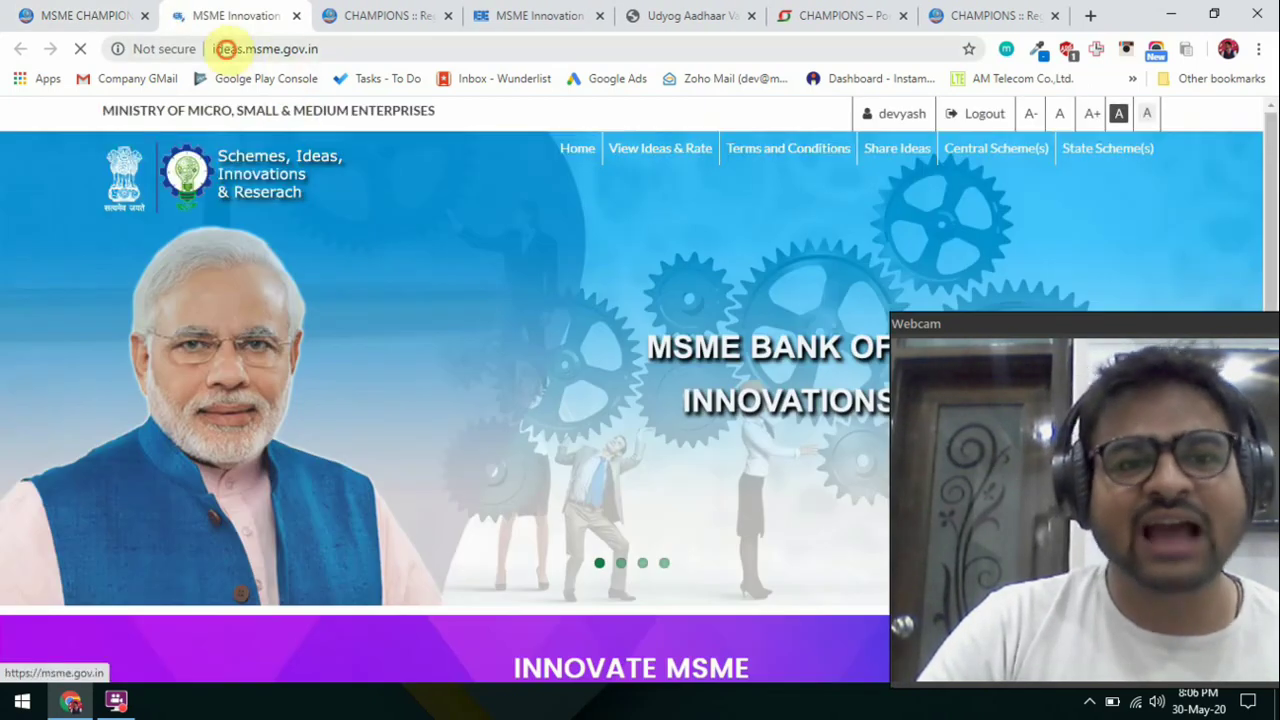
pyautogui.click(226, 49)
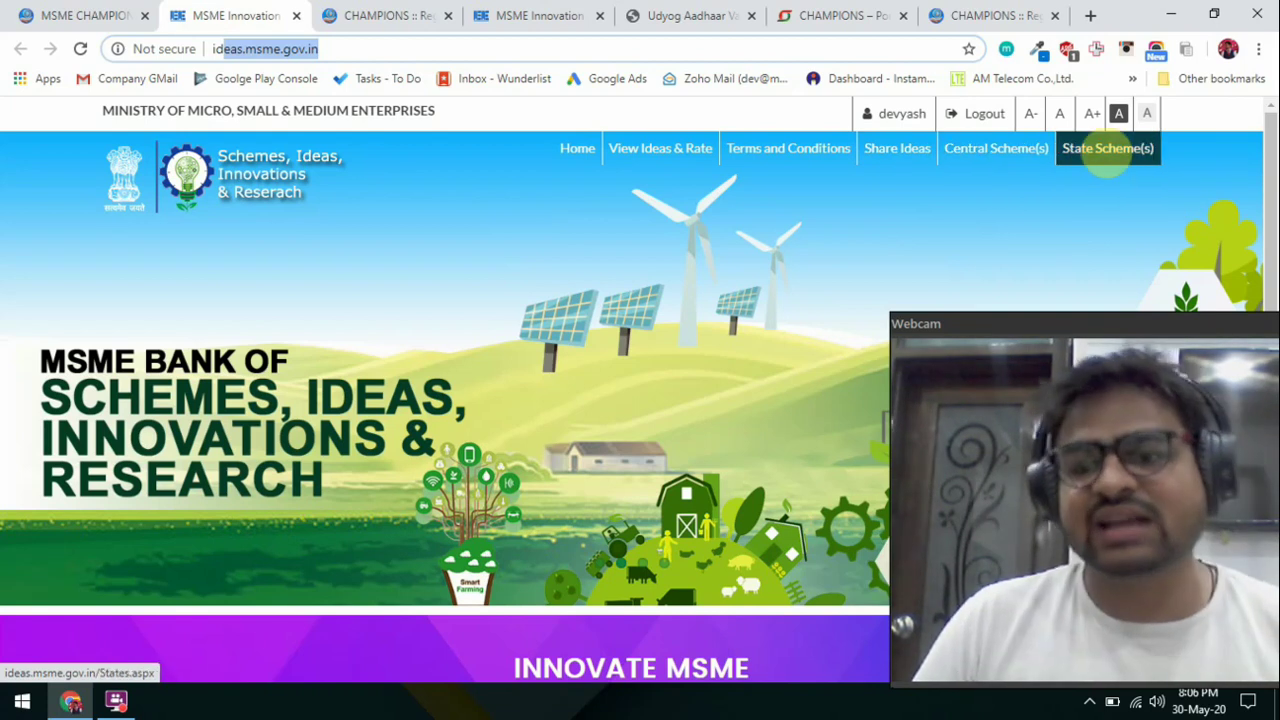
# Open the list of central government schemes and examine the ministries it covers, such as commerce, culture, defence, finance and textile.
pyautogui.click(1012, 160)
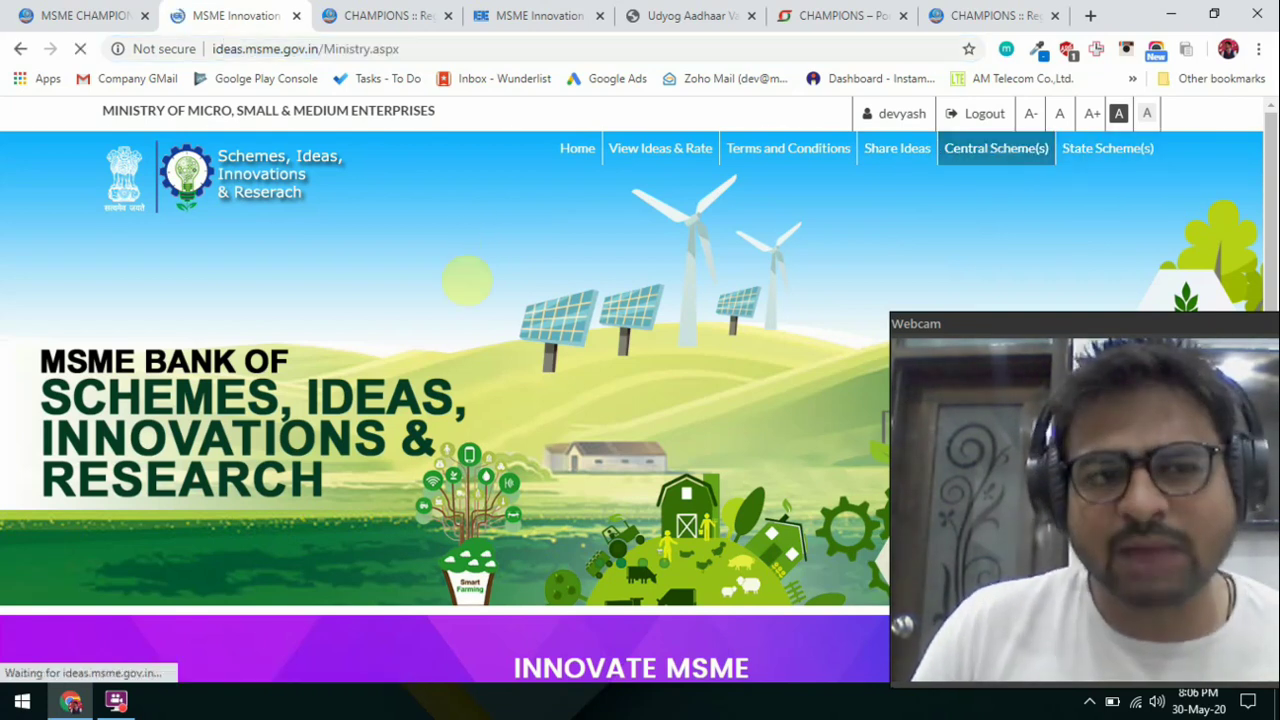
pyautogui.scroll(-3, 480, 305)
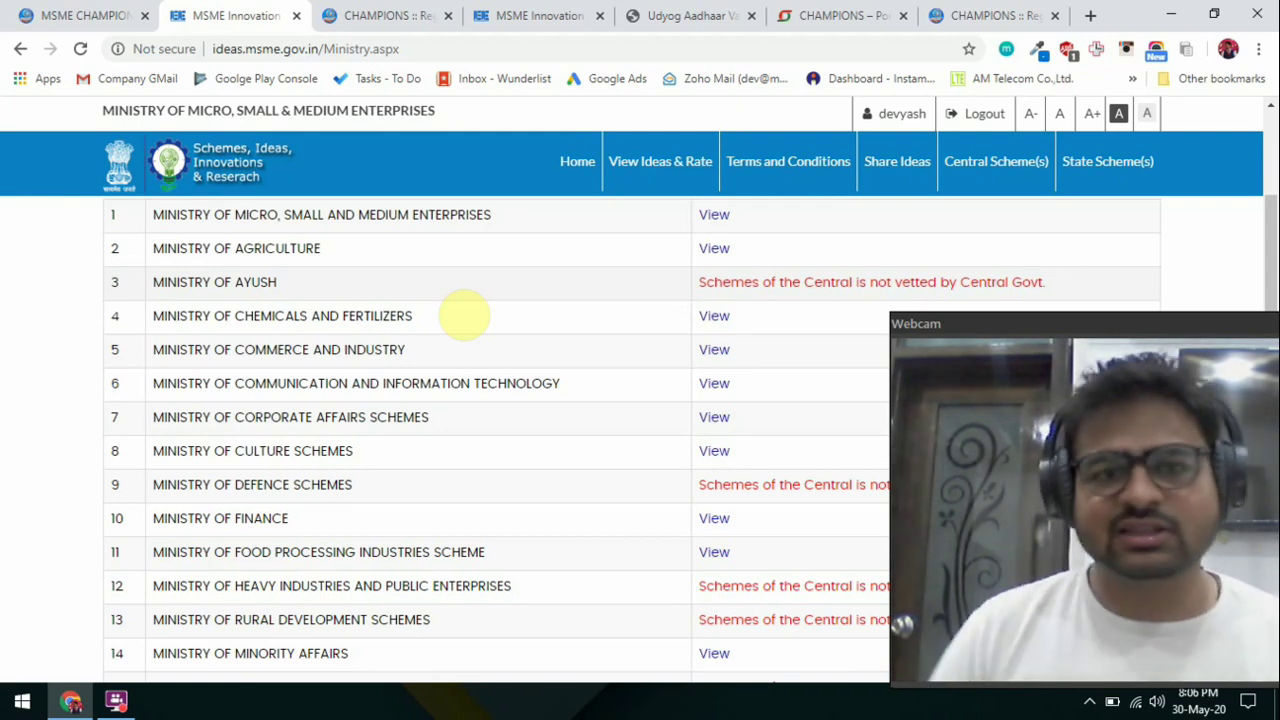
pyautogui.scroll(1, 414, 337)
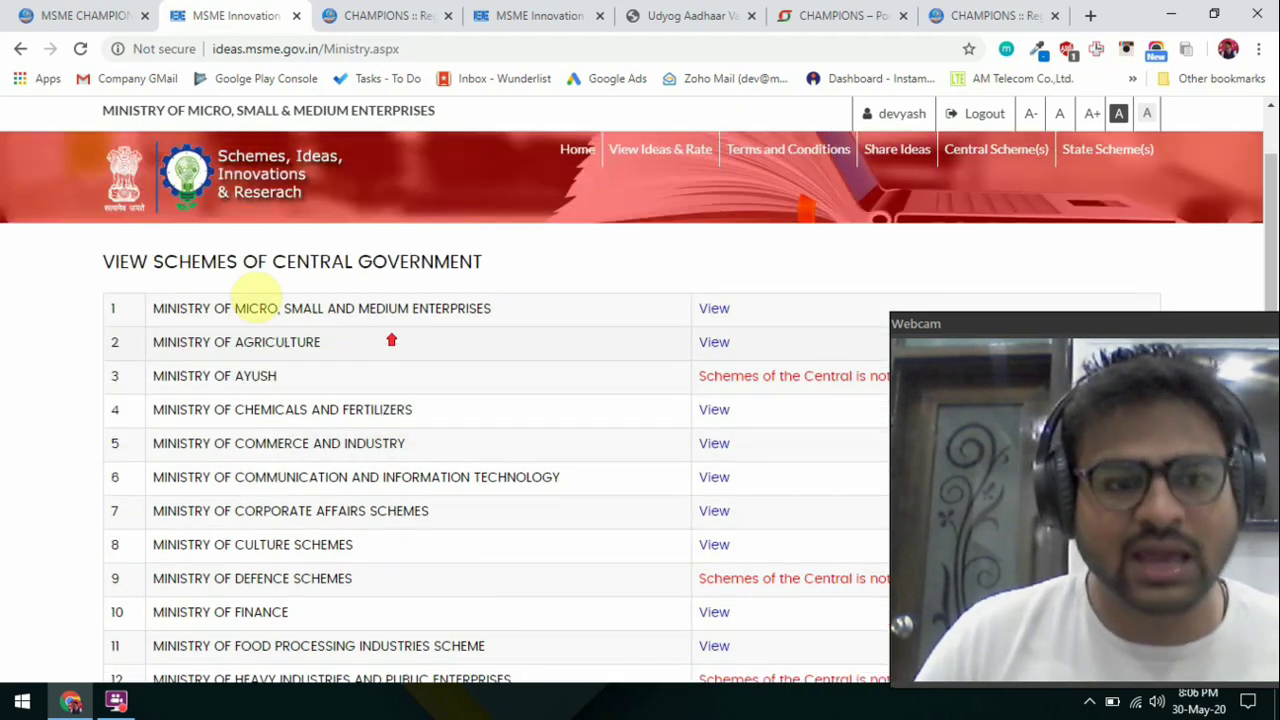
pyautogui.scroll(-2, 251, 374)
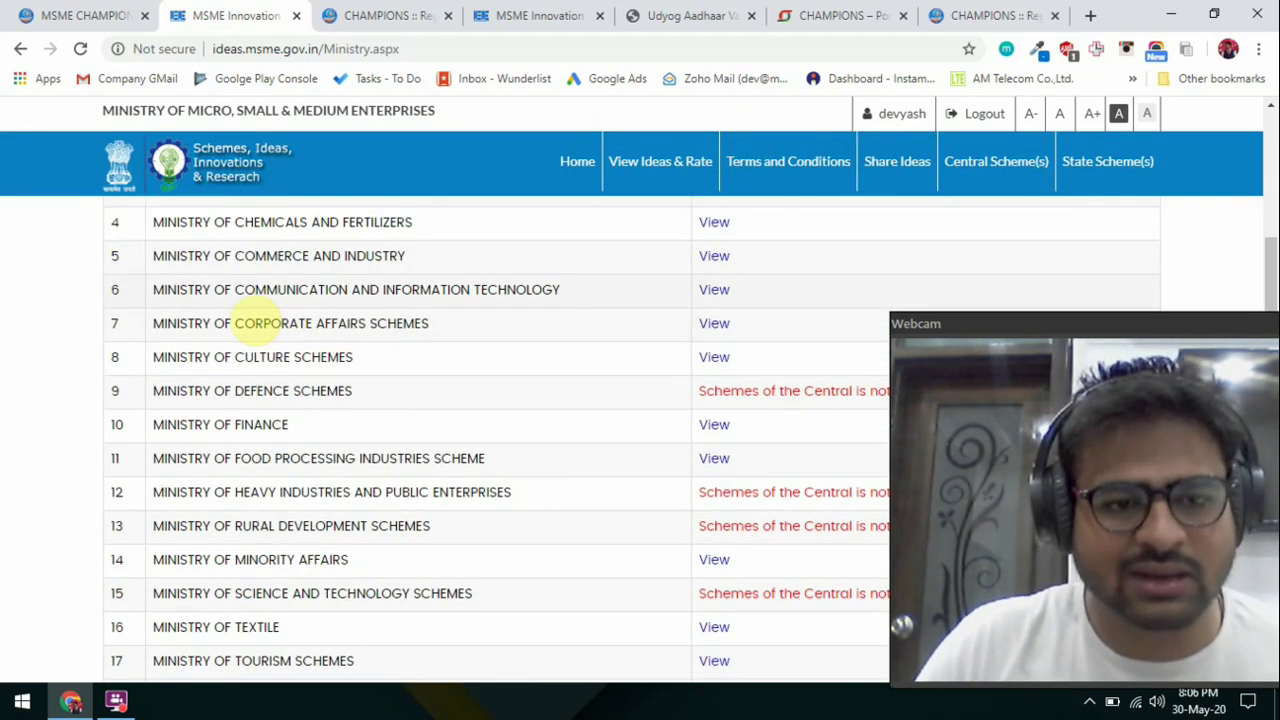
pyautogui.moveTo(195, 258); pyautogui.dragTo(408, 272)
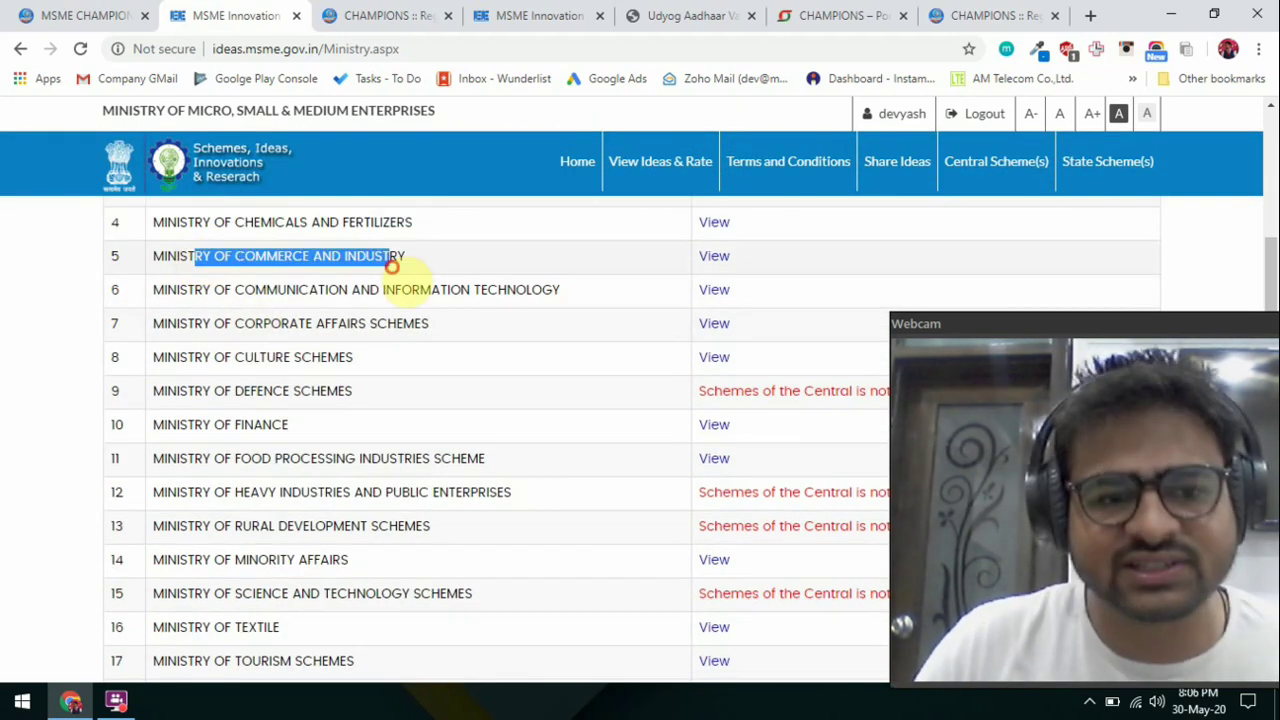
pyautogui.moveTo(166, 357); pyautogui.dragTo(356, 360)
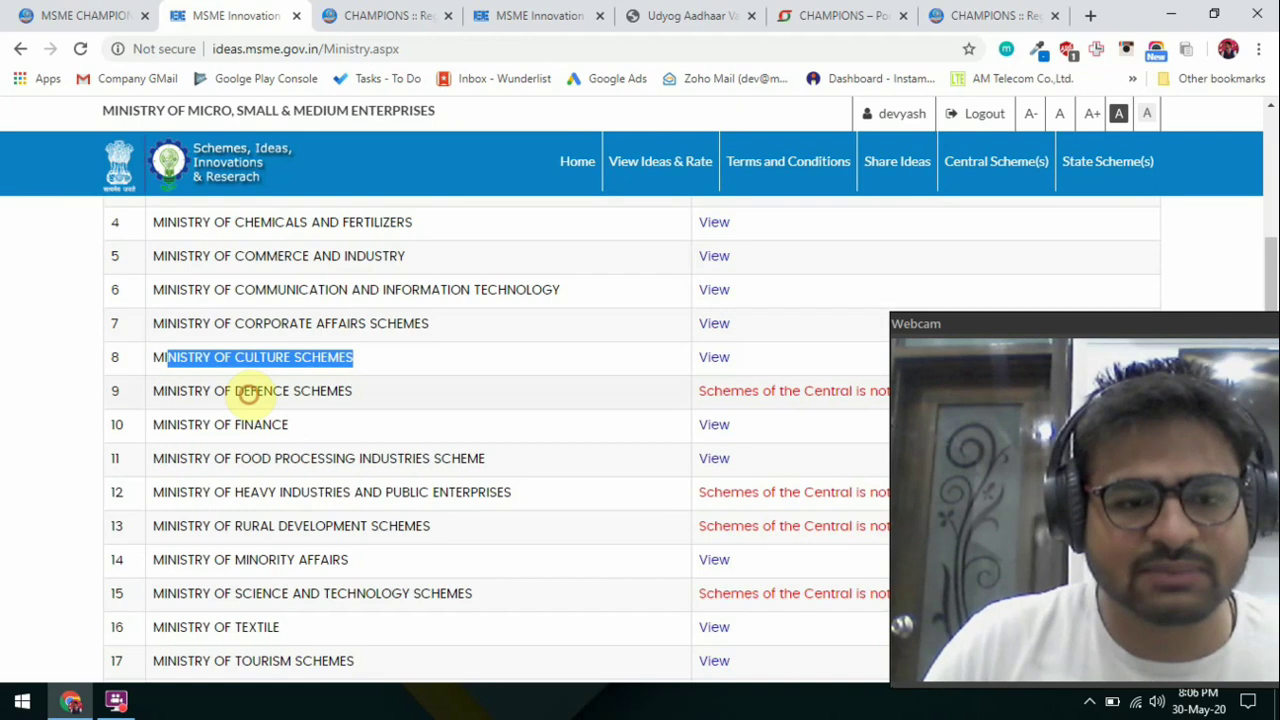
pyautogui.moveTo(249, 391); pyautogui.dragTo(352, 391)
pyautogui.scroll(-2, 409, 417)
pyautogui.moveTo(214, 240); pyautogui.dragTo(288, 240)
pyautogui.moveTo(317, 305); pyautogui.dragTo(212, 340)
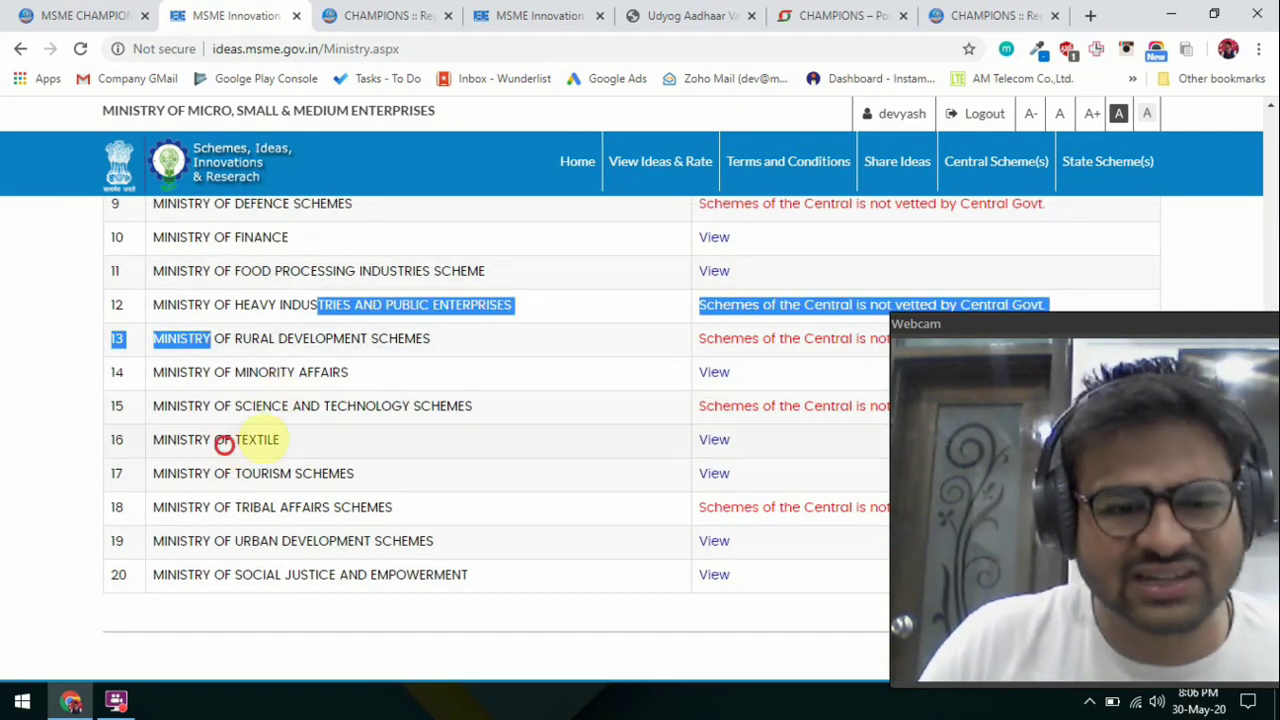
pyautogui.moveTo(225, 442); pyautogui.dragTo(340, 475)
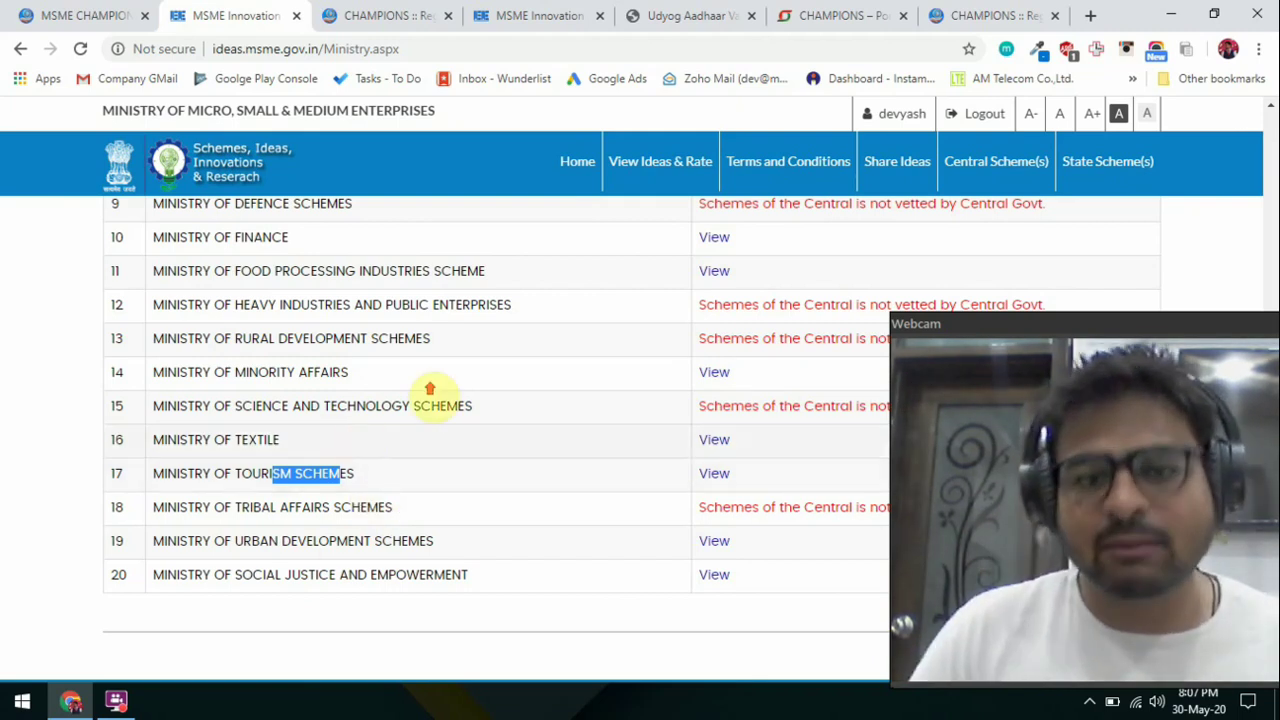
# Open the schemes document of the Ministry of Micro, Small and Medium Enterprises and look through its contents and scheme descriptions.
pyautogui.scroll(4, 429, 391)
pyautogui.moveTo(236, 310); pyautogui.dragTo(486, 345)
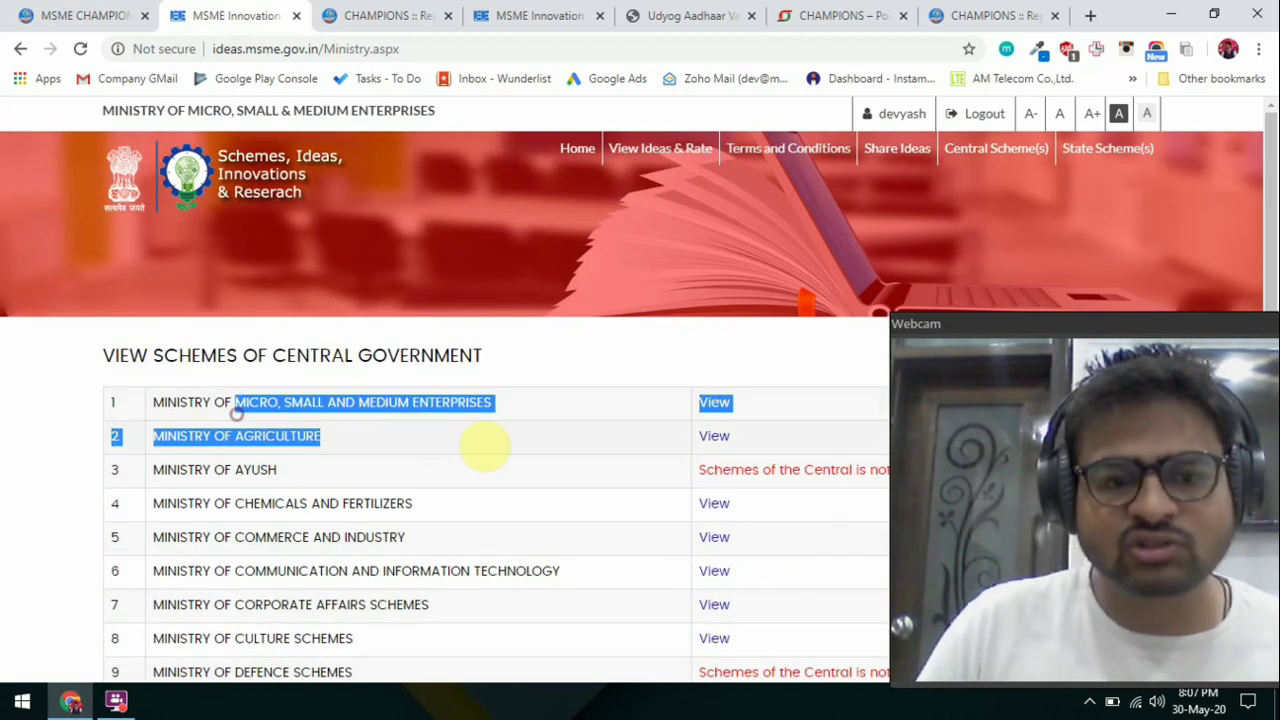
pyautogui.click(606, 360)
pyautogui.click(714, 309)
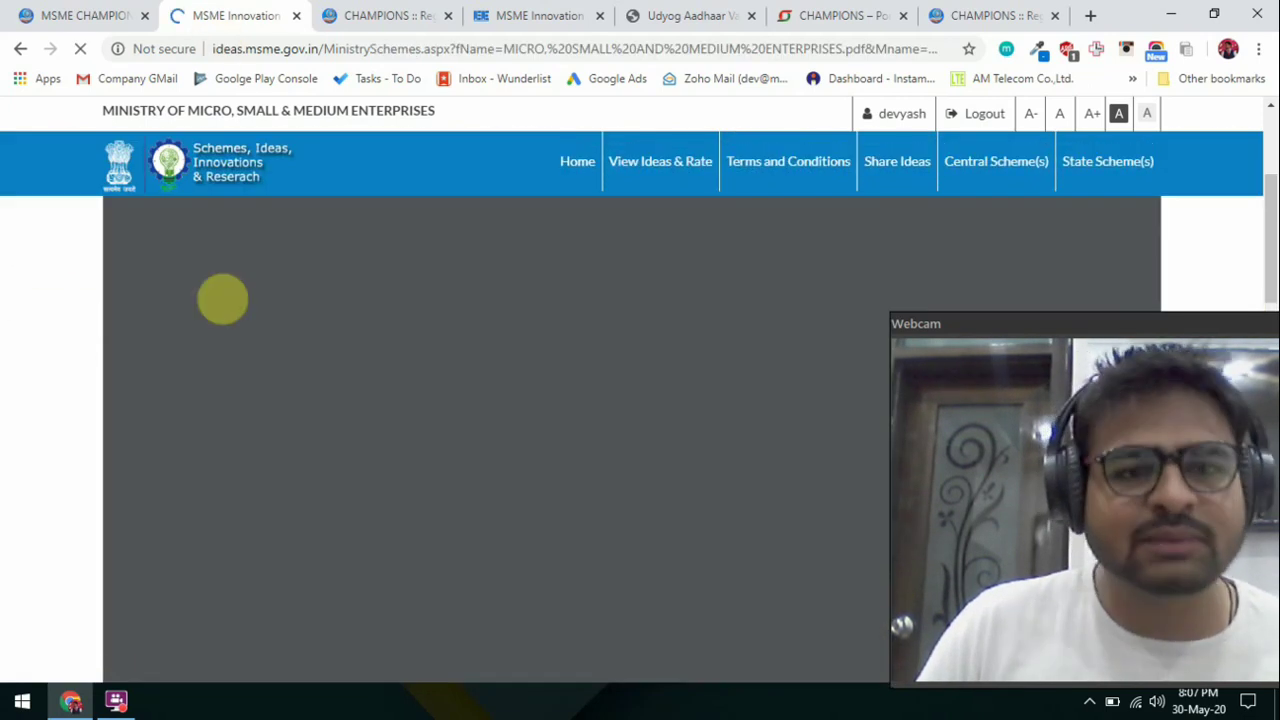
pyautogui.scroll(-2, 63, 349)
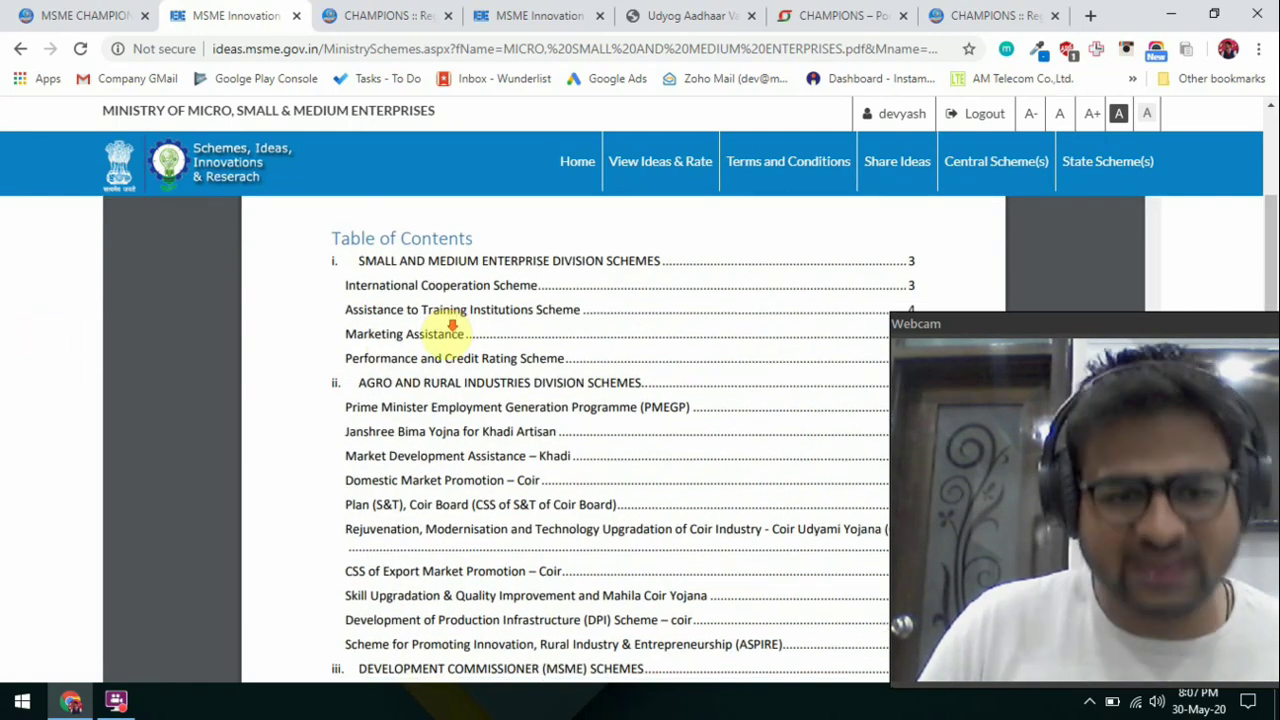
pyautogui.scroll(-5, 443, 337)
pyautogui.scroll(-15, 450, 320)
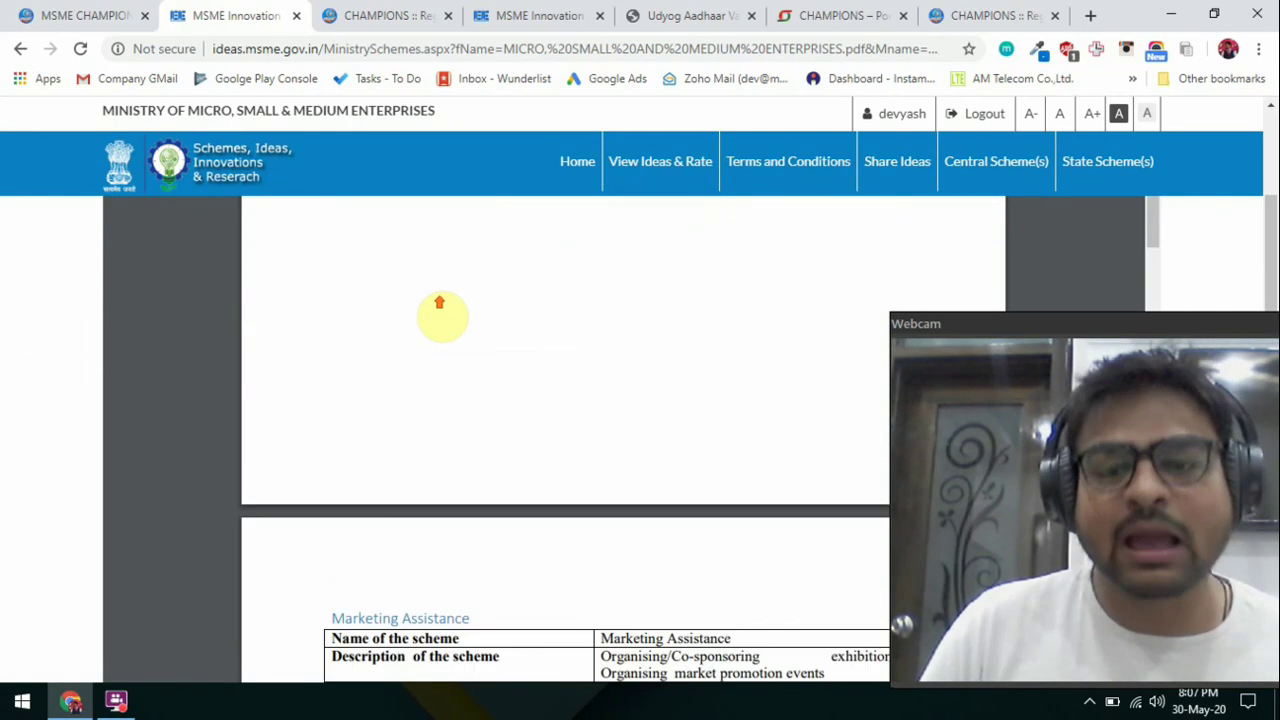
# Open the list of state government schemes and look through the states to find Maharashtra.
pyautogui.scroll(10, 439, 310)
pyautogui.scroll(10, 439, 310)
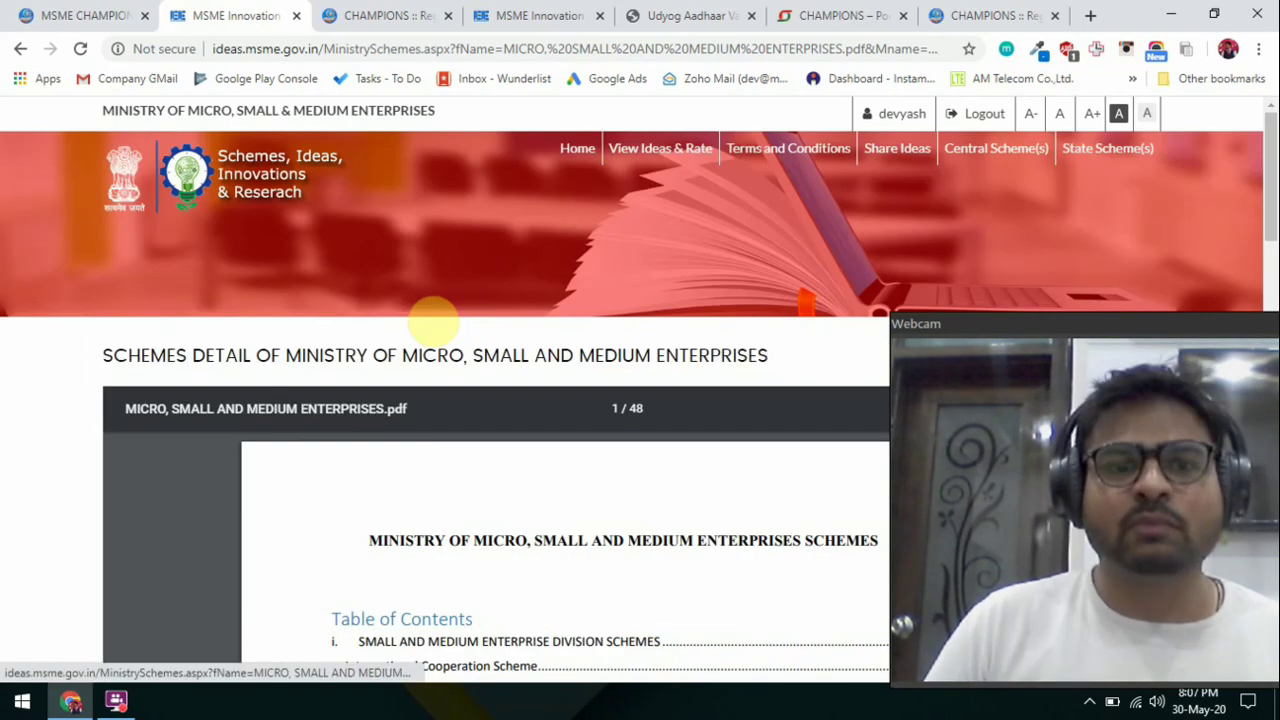
pyautogui.click(387, 15)
pyautogui.click(232, 15)
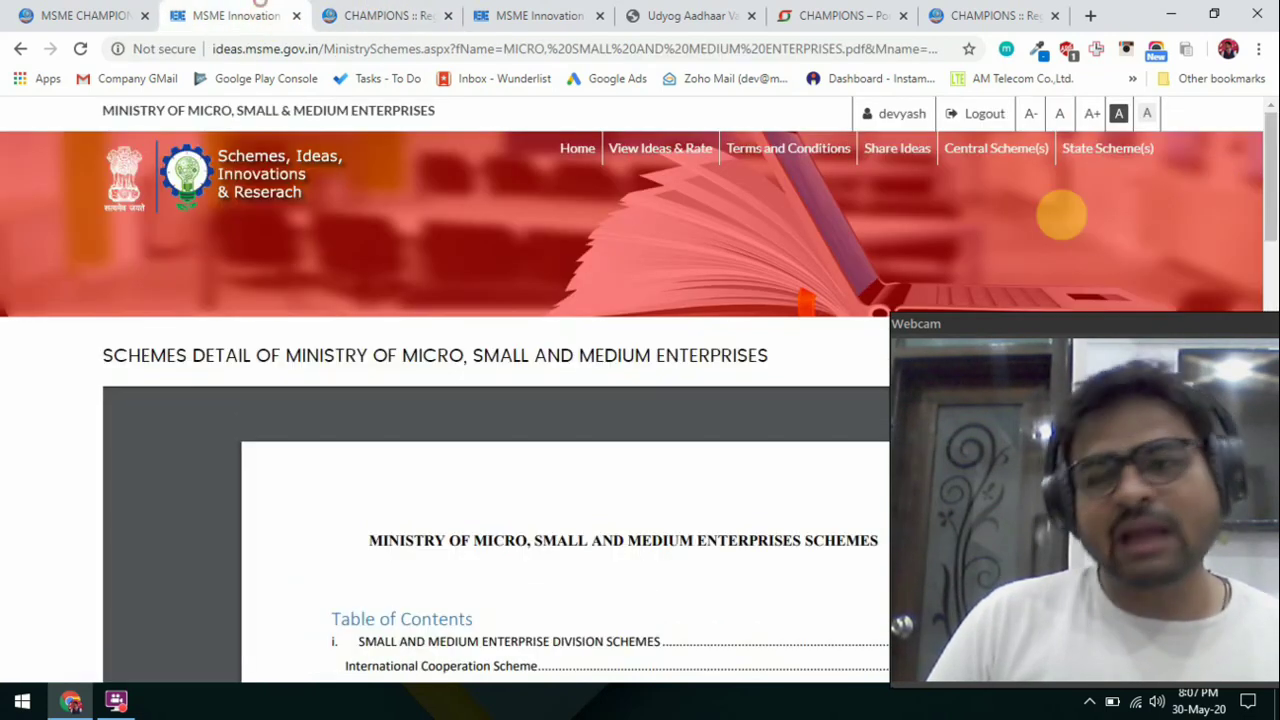
pyautogui.click(1138, 168)
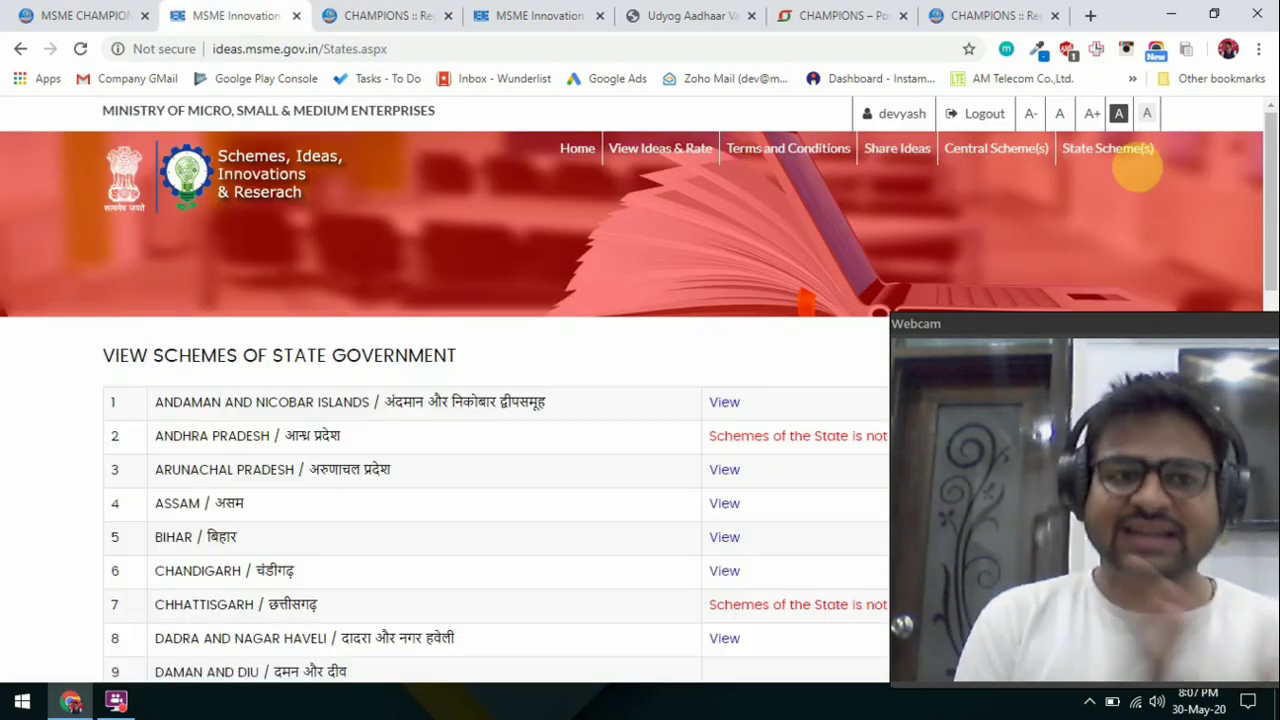
pyautogui.scroll(-2, 634, 486)
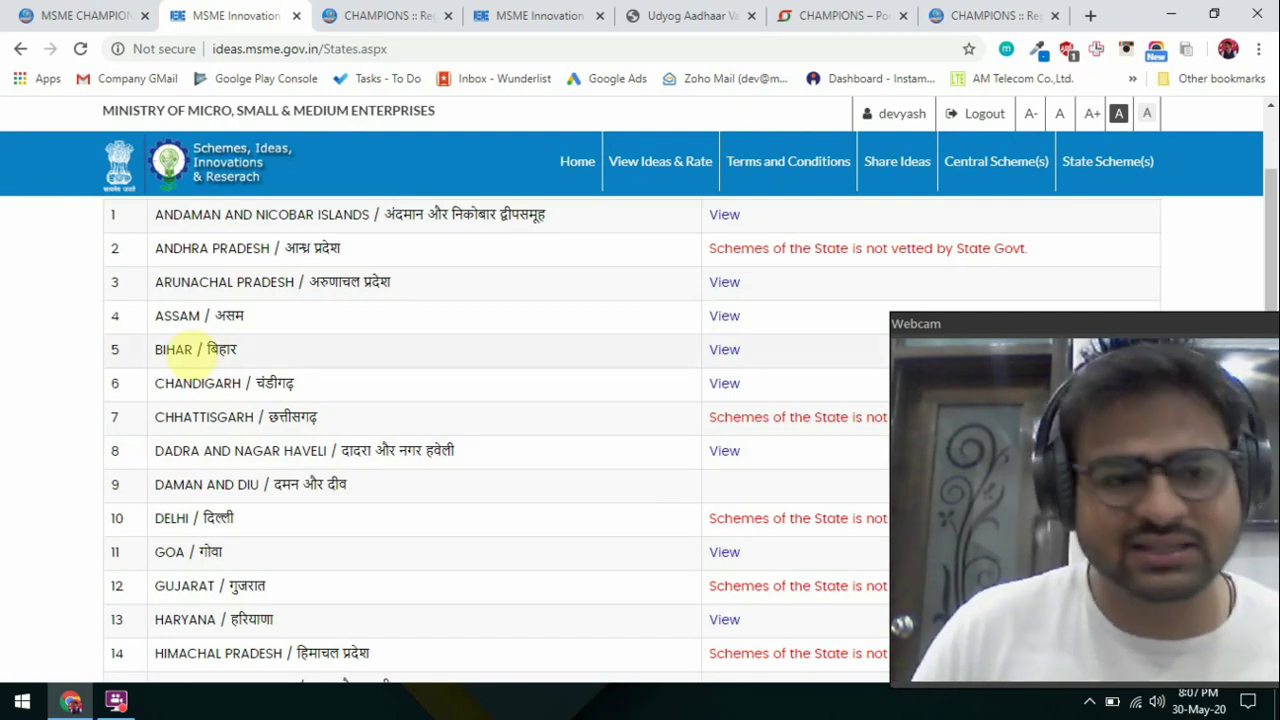
pyautogui.scroll(-2, 329, 423)
pyautogui.scroll(-2, 240, 487)
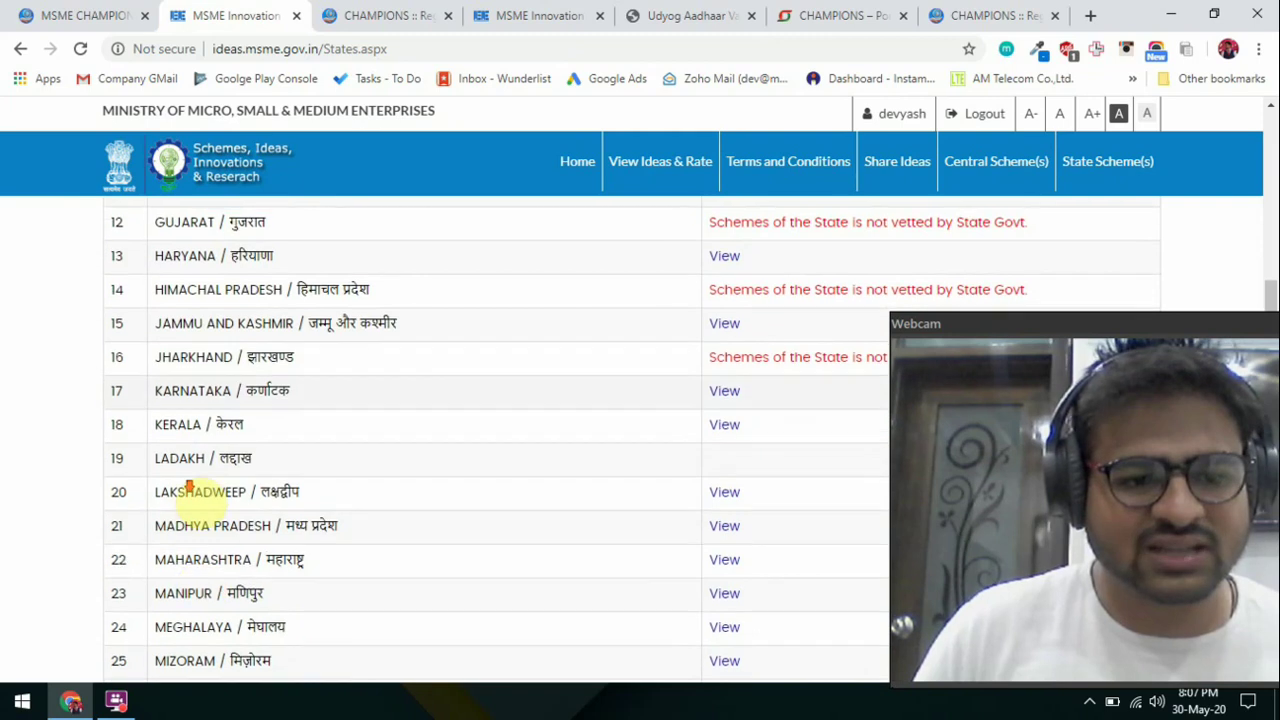
pyautogui.moveTo(184, 549); pyautogui.dragTo(296, 550)
pyautogui.scroll(-1, 296, 550)
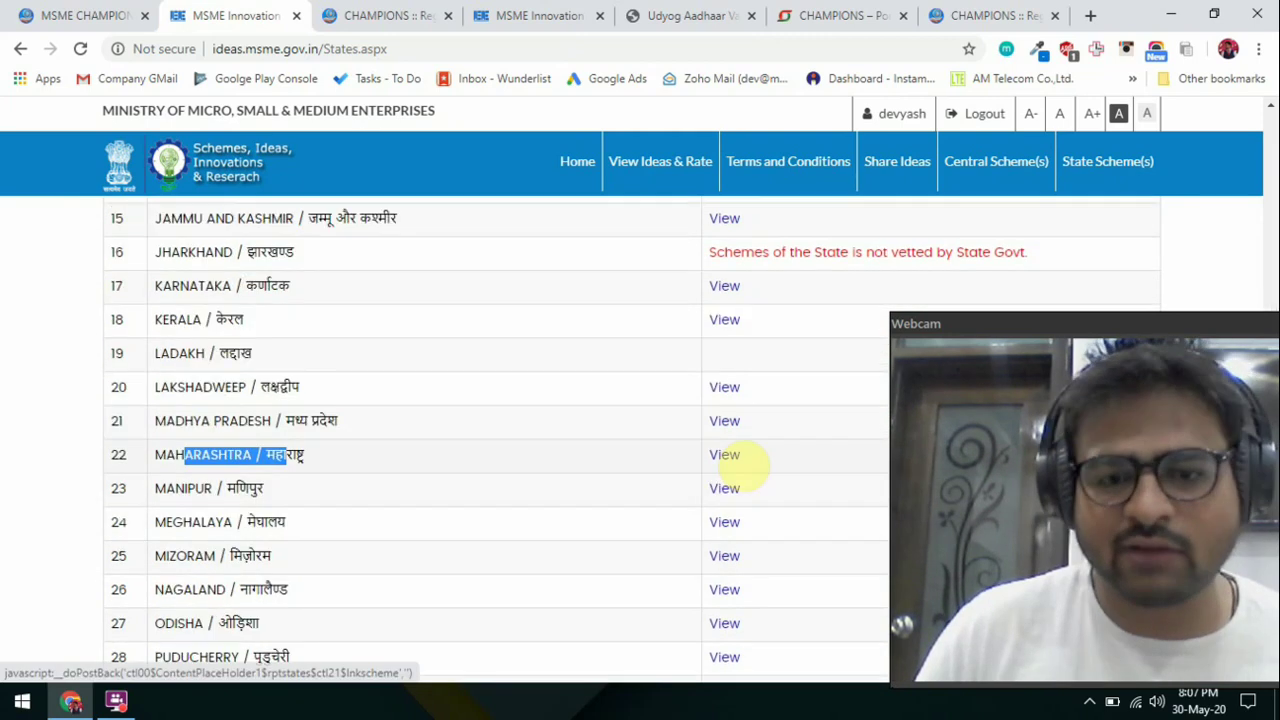
# Open the Maharashtra schemes document and look through its scheme names, descriptions and nature of assistance.
pyautogui.click(724, 454)
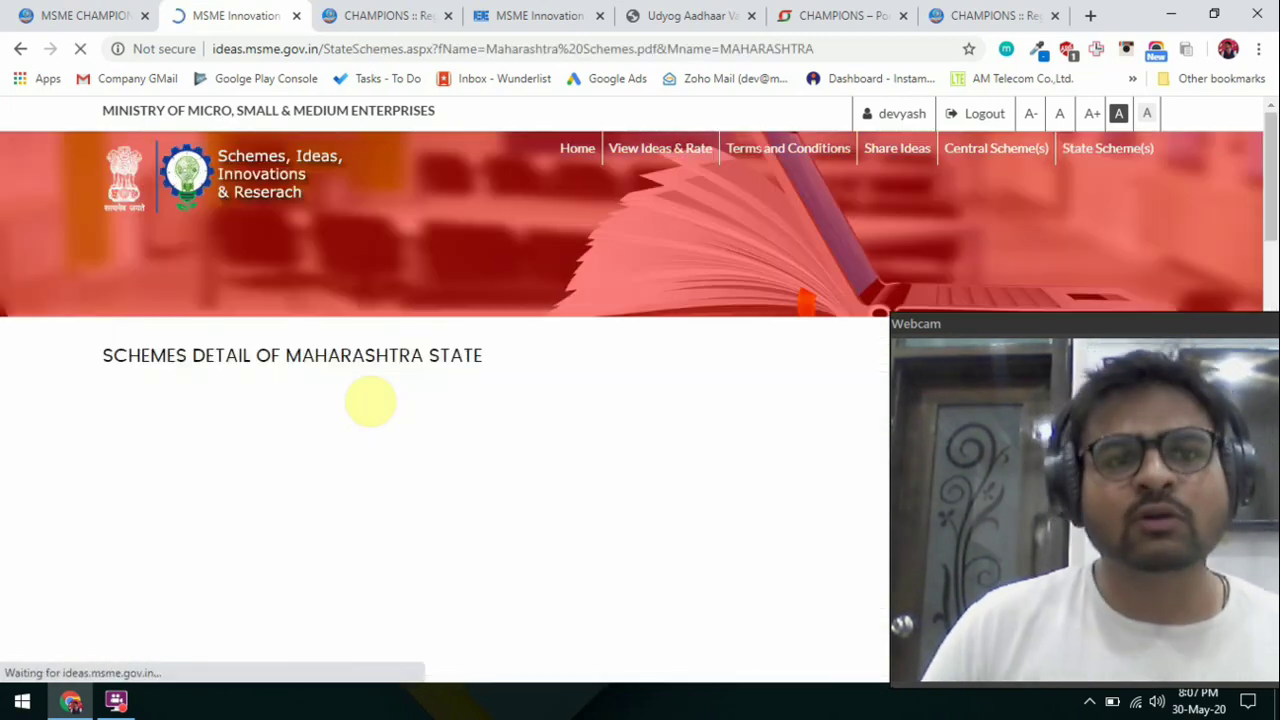
pyautogui.scroll(-2, 380, 395)
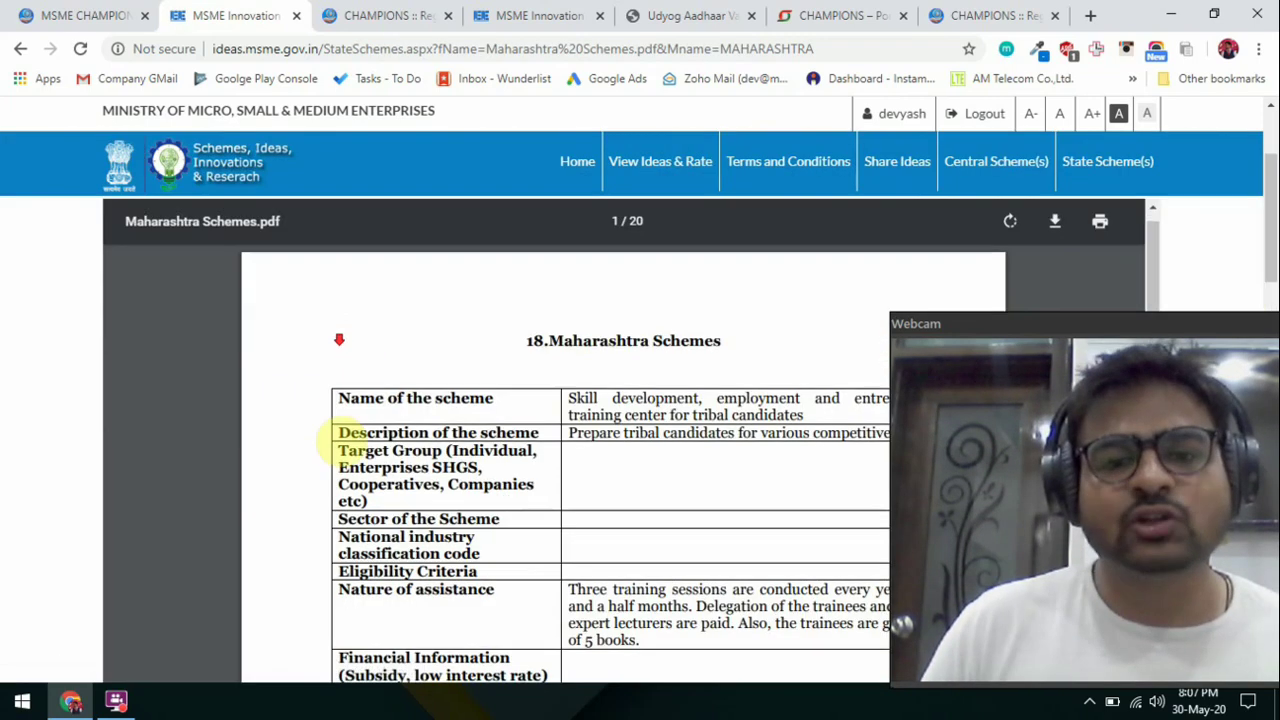
pyautogui.scroll(-10, 337, 420)
pyautogui.scroll(-10, 352, 433)
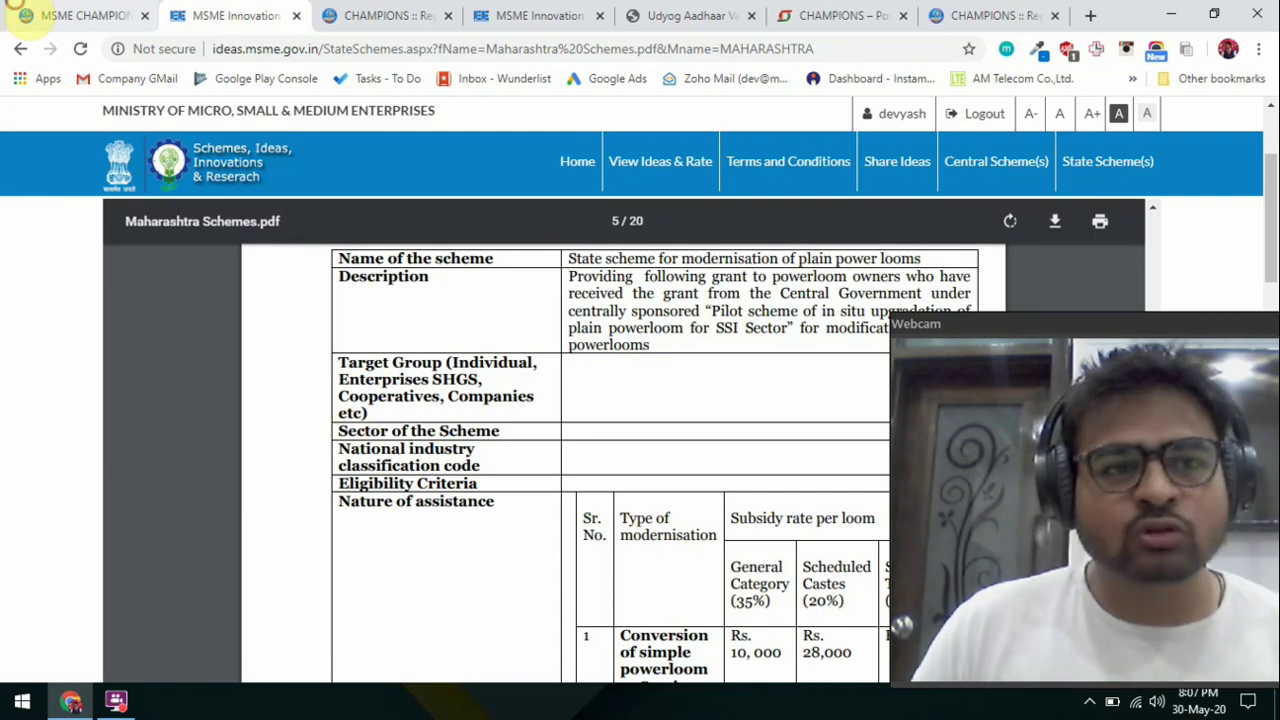
# Return to the CHAMPIONS homepage, open the COVID-19 Manufacturing page and examine its Udyog Aadhaar validation form.
pyautogui.click(90, 15)
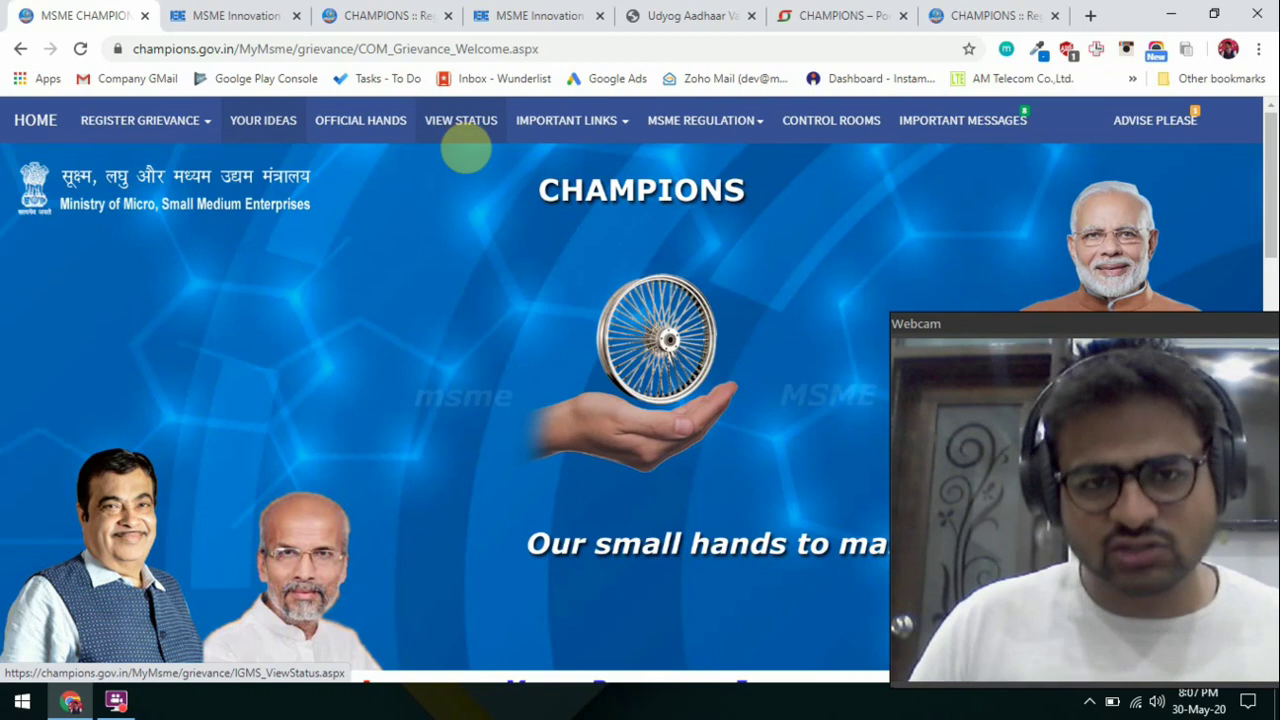
pyautogui.moveTo(566, 122)
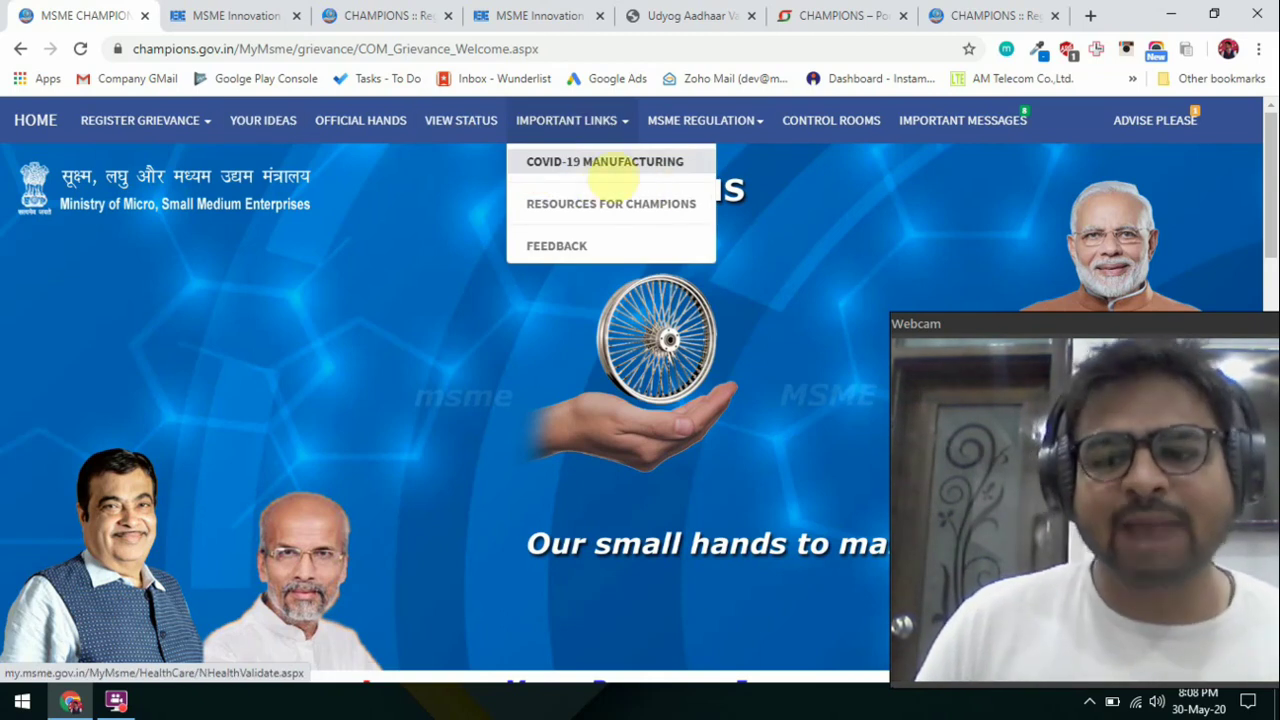
pyautogui.click(608, 170)
pyautogui.click(210, 14)
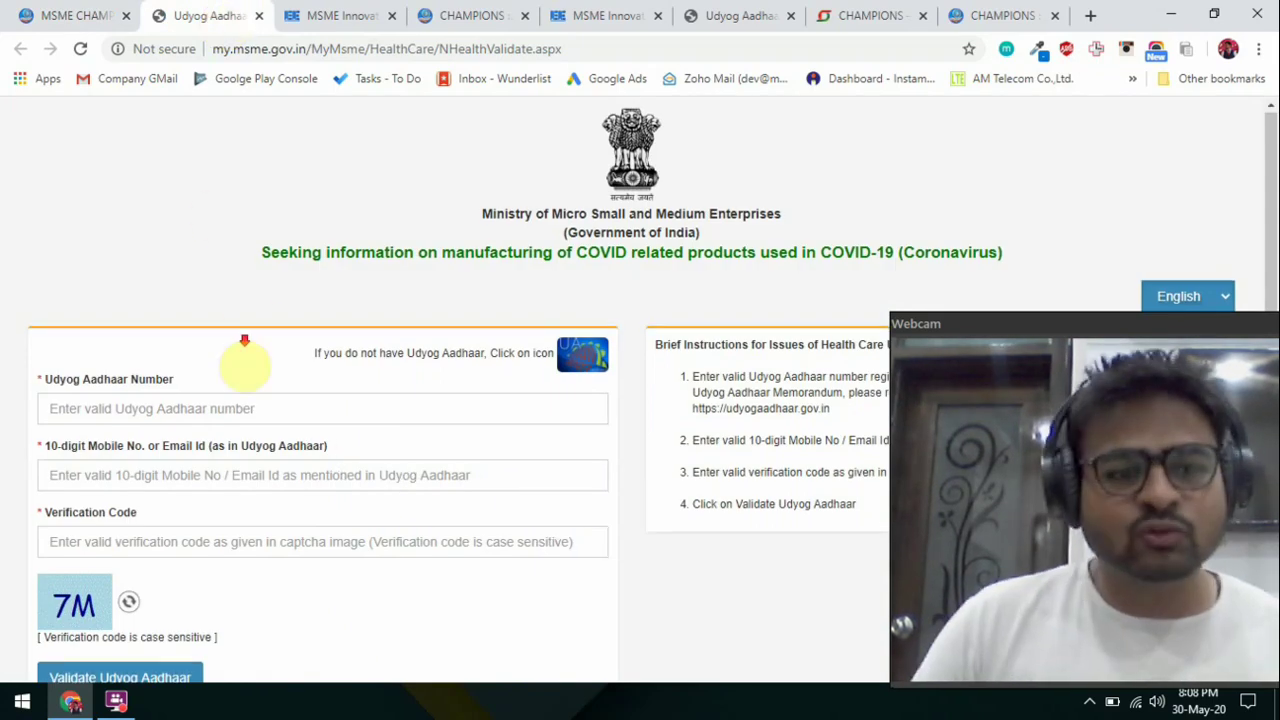
pyautogui.scroll(-1, 249, 420)
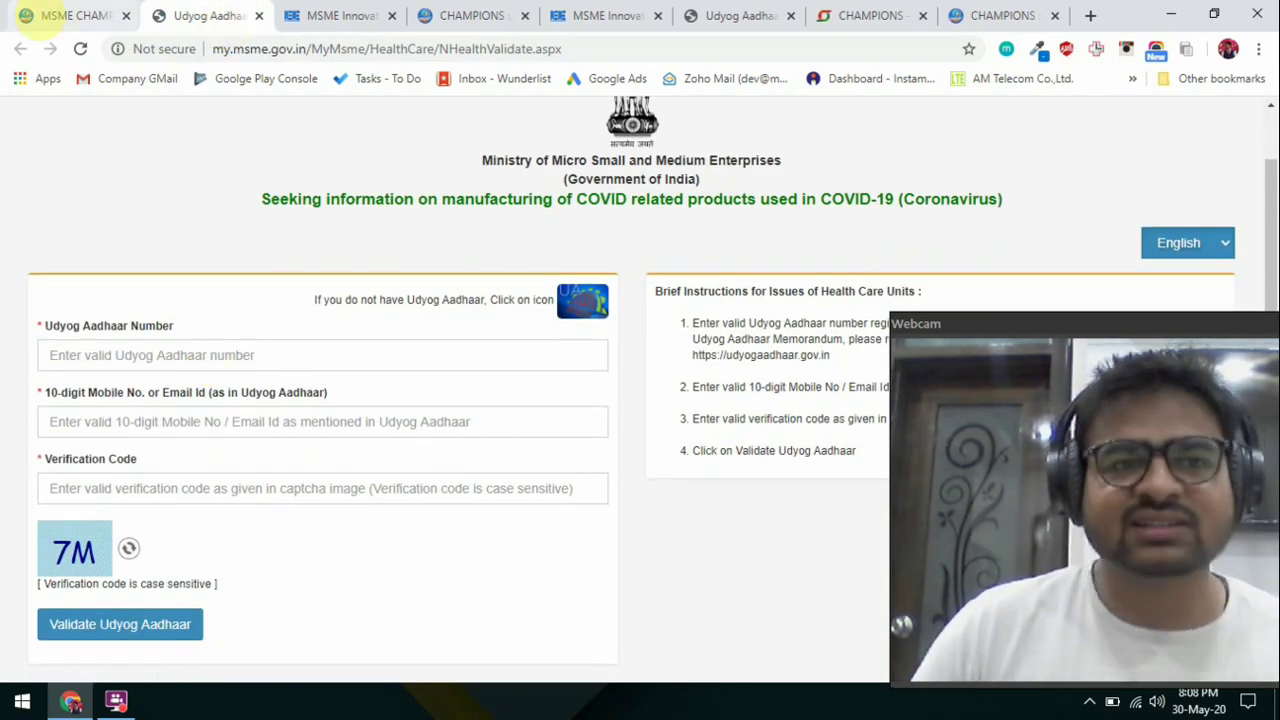
# From the CHAMPIONS homepage, open Resources for Champions separately and look through its Atma Nirbhar Bharat and COVID-19 resources.
pyautogui.click(40, 15)
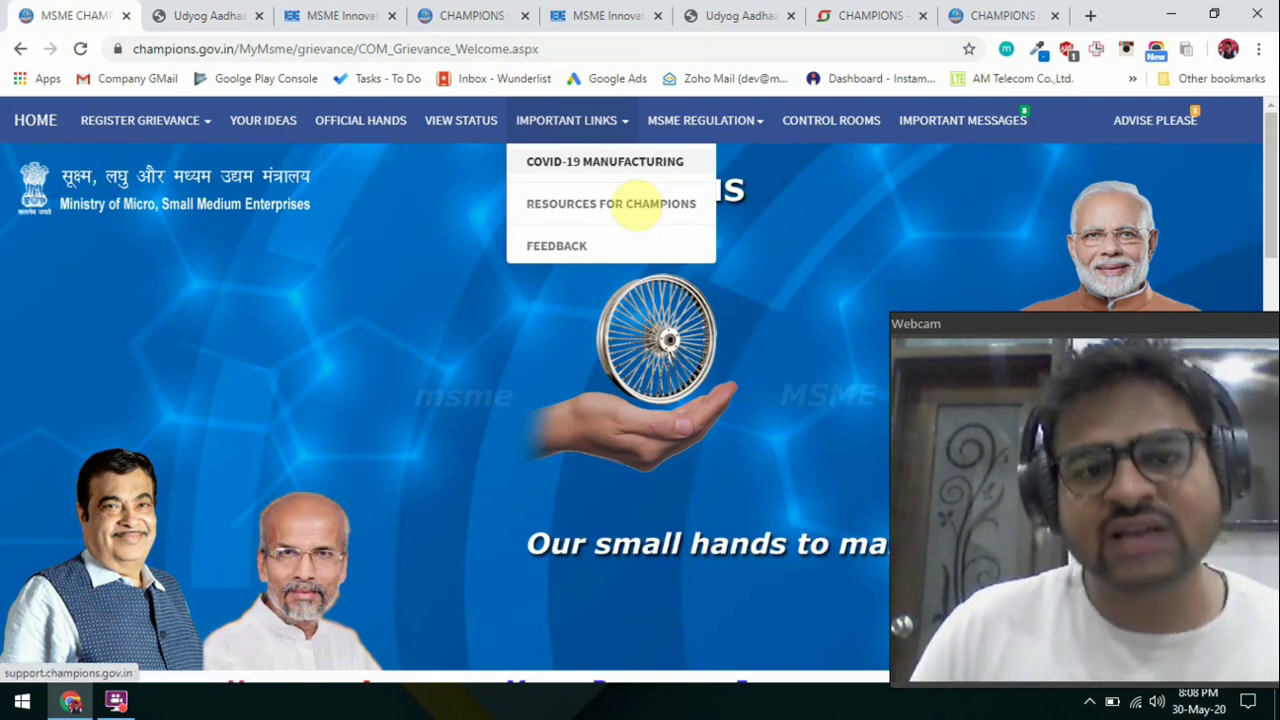
pyautogui.rightClick(627, 207)
pyautogui.click(650, 211)
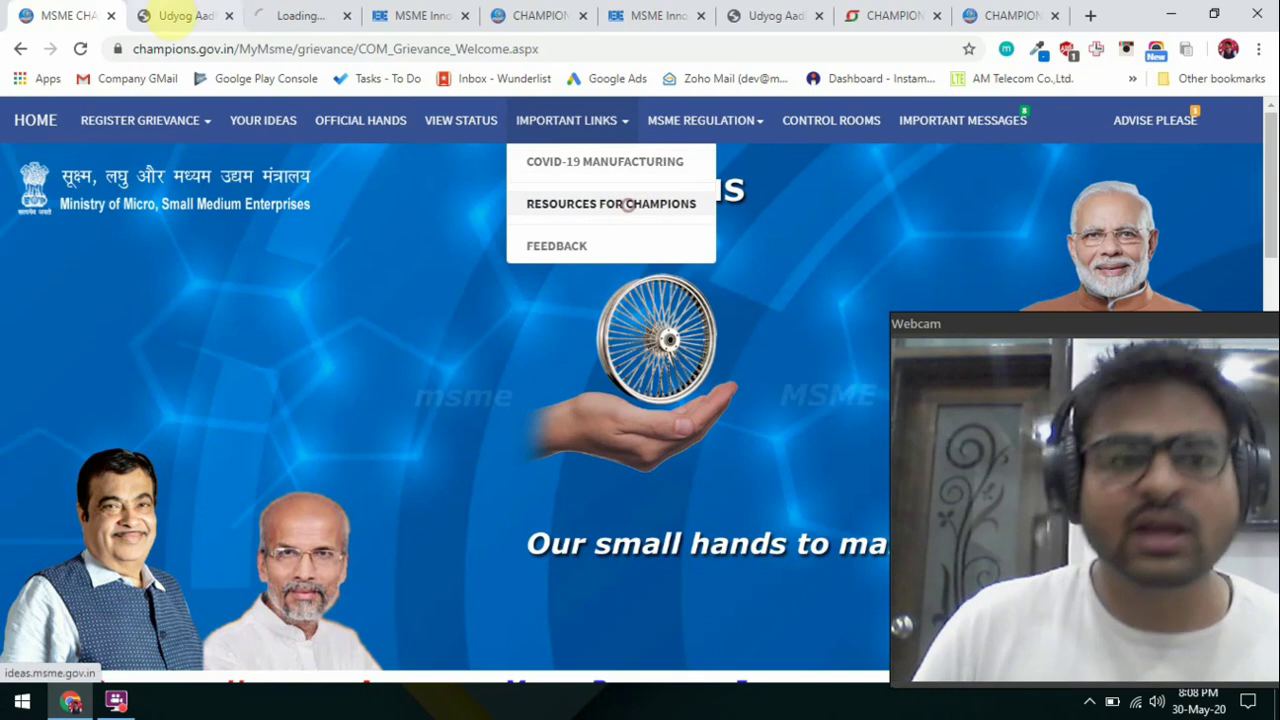
pyautogui.click(300, 15)
pyautogui.moveTo(198, 3); pyautogui.dragTo(308, 45)
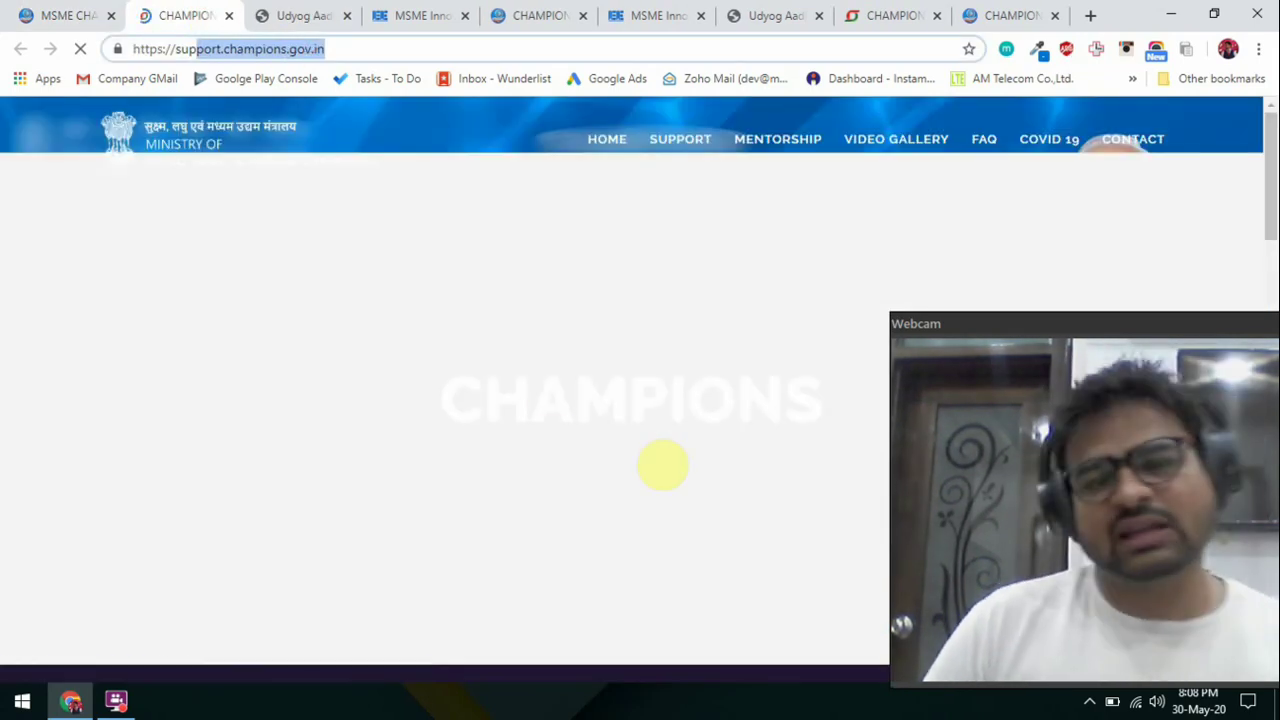
pyautogui.scroll(-9, 658, 458)
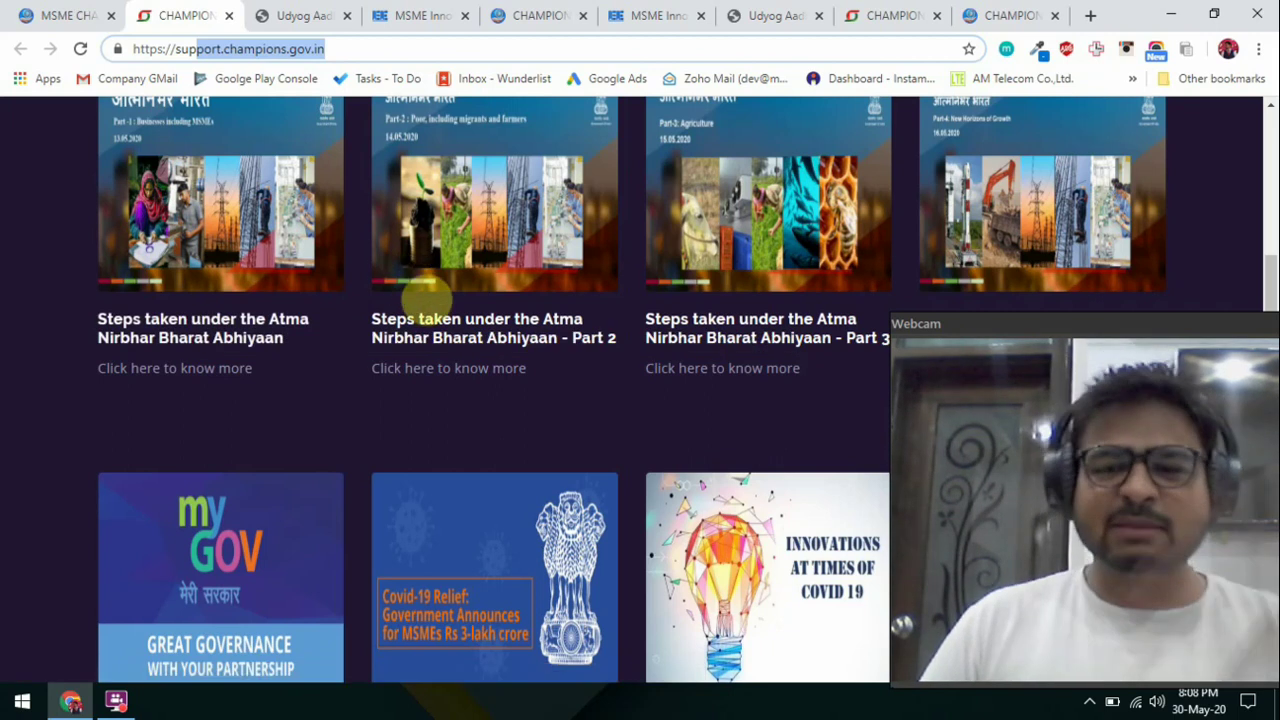
pyautogui.scroll(-3, 677, 417)
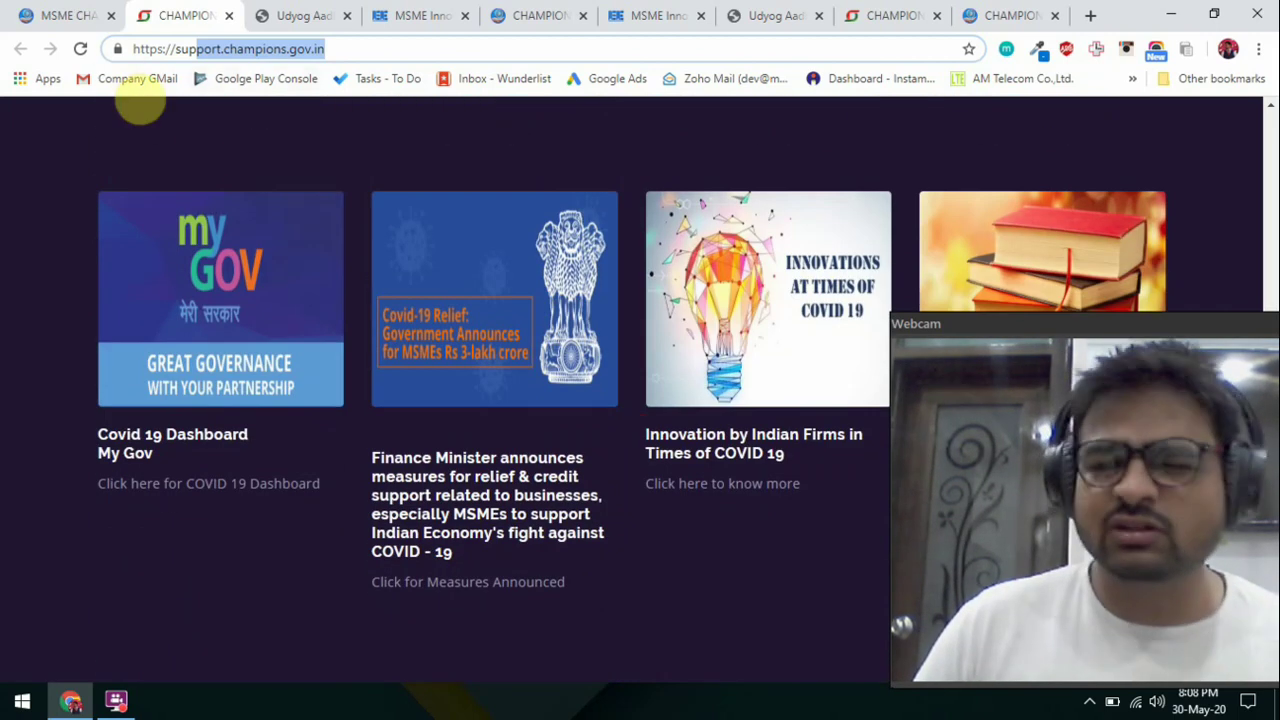
# Return to the CHAMPIONS homepage and display the MSME Regulation options, including unit registration, schemes/acts/rules and the start-up corner.
pyautogui.click(62, 15)
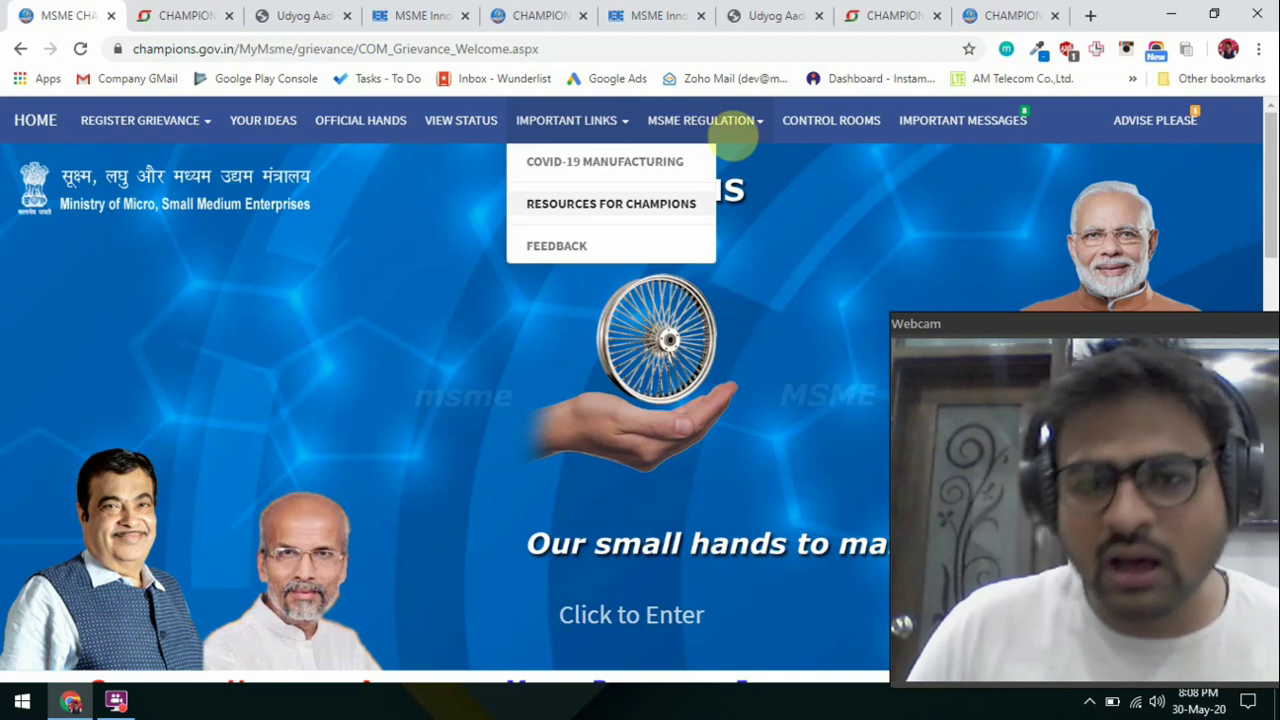
pyautogui.click(735, 128)
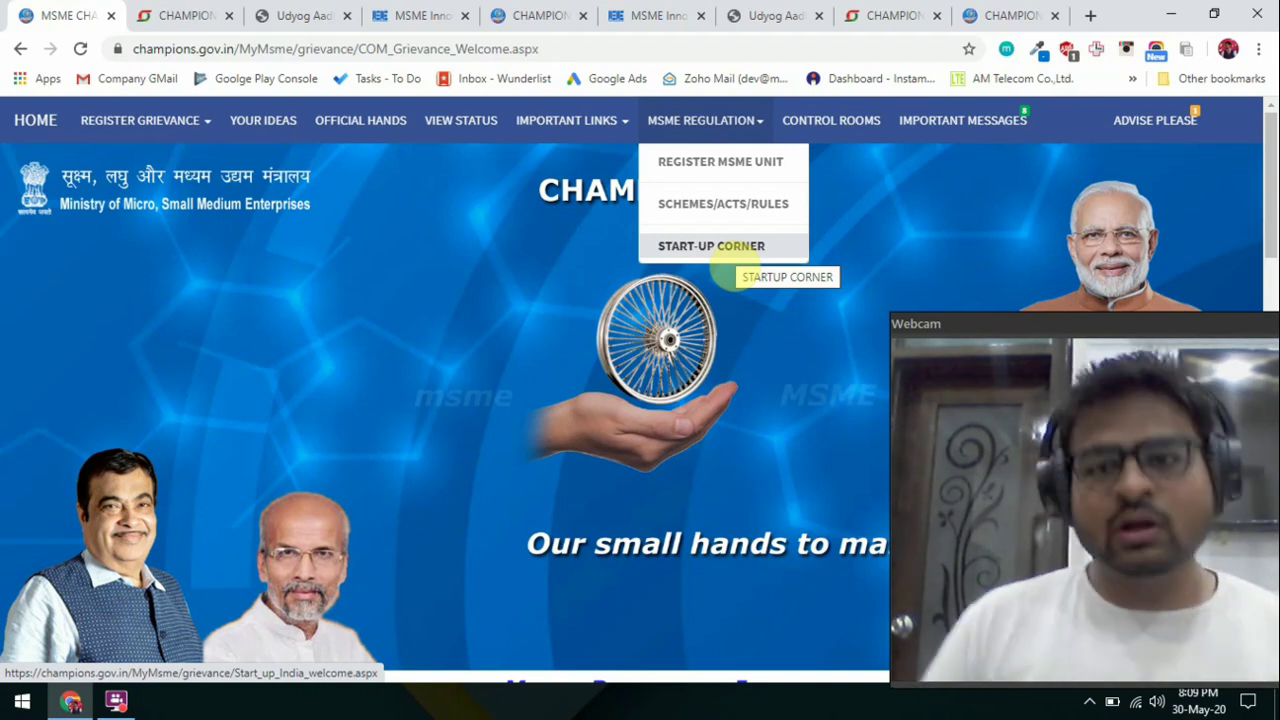
pyautogui.scroll(-2, 850, 210)
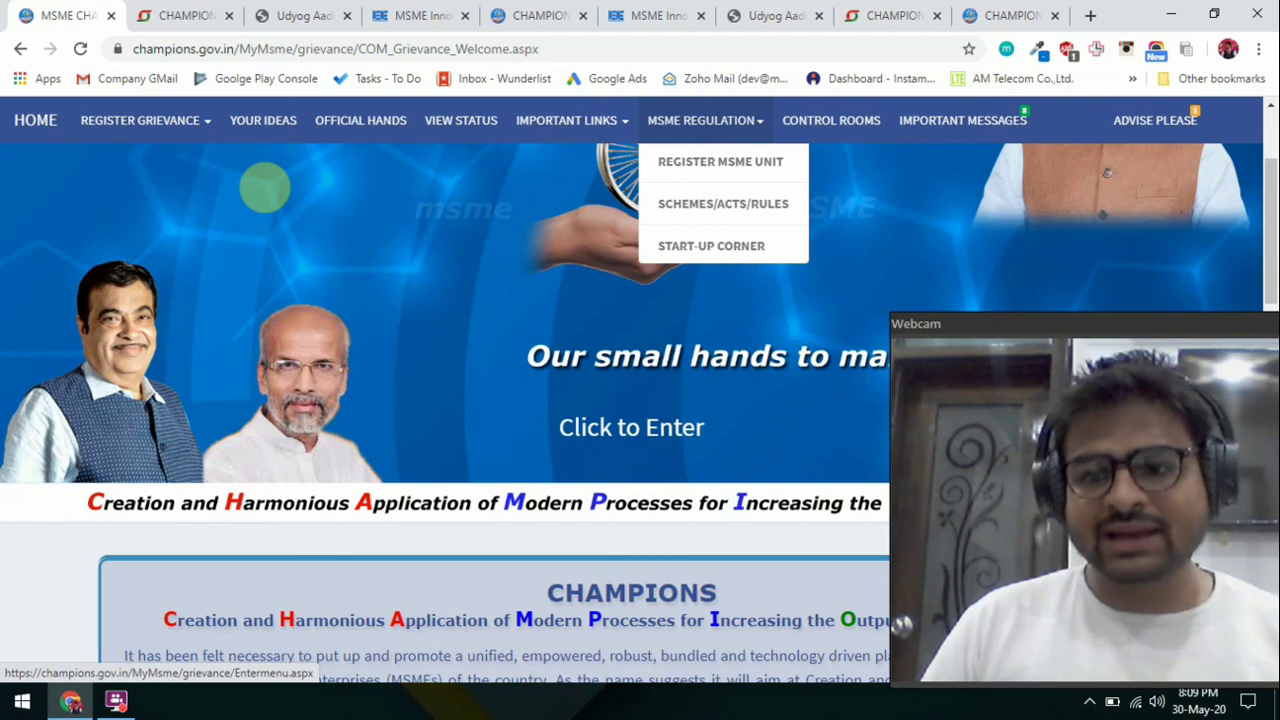
pyautogui.scroll(2, 265, 187)
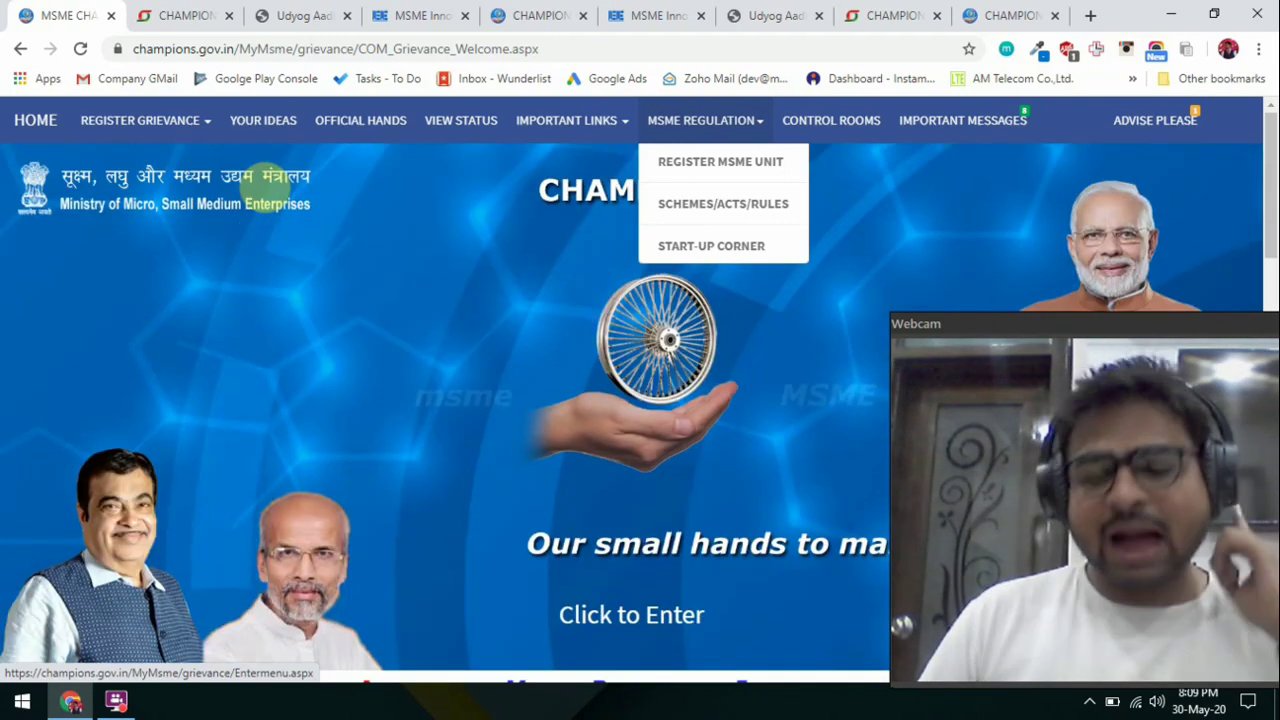